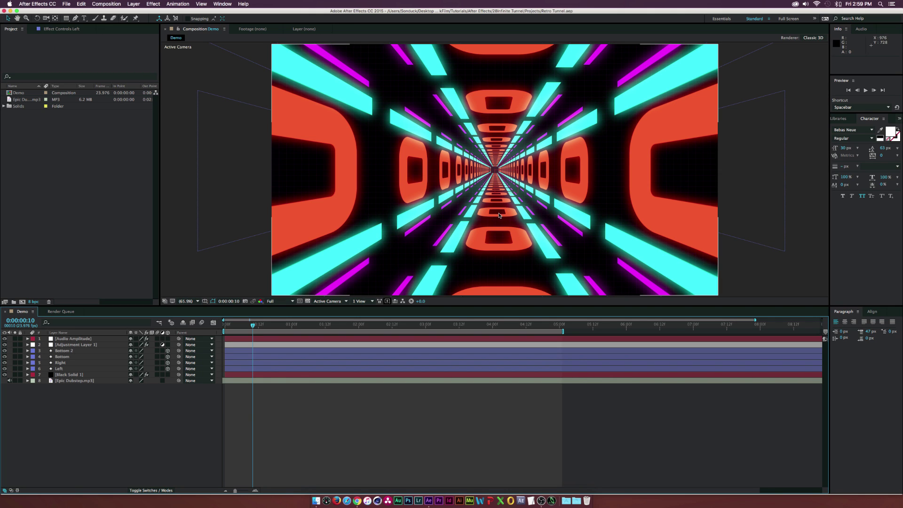
Switch to Finder, preview the finished tunnel video Demo.mov, and return to the After Effects project
{"action": "left_click", "coordinate": [316, 501]}
{"action": "key", "text": "space"}
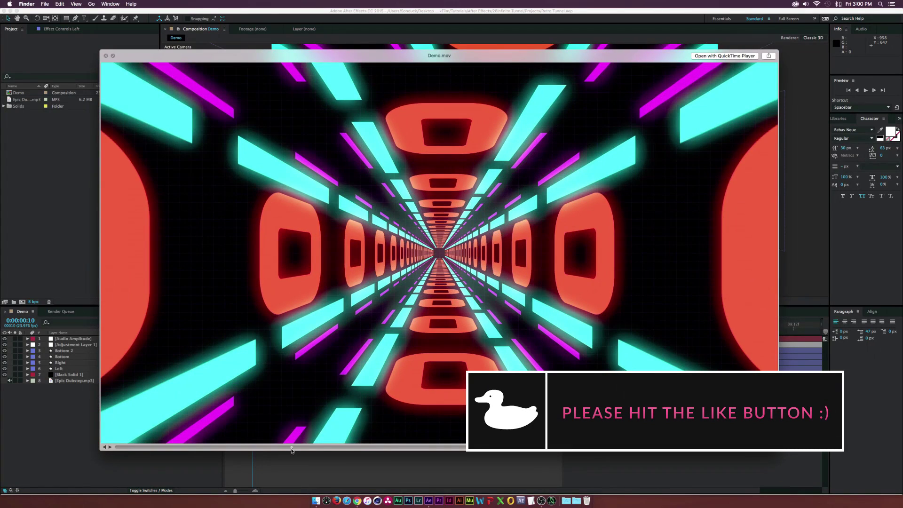
{"action": "key", "text": "space"}
{"action": "left_click", "coordinate": [159, 428]}
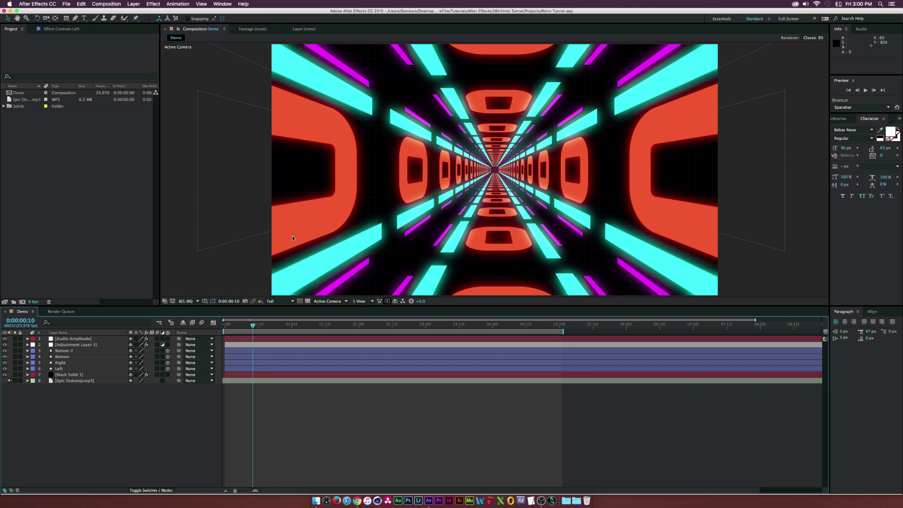
Create a new composition named TUT
{"action": "left_click", "coordinate": [22, 302]}
{"action": "type", "text": "TUT"}
{"action": "key", "text": "Return"}
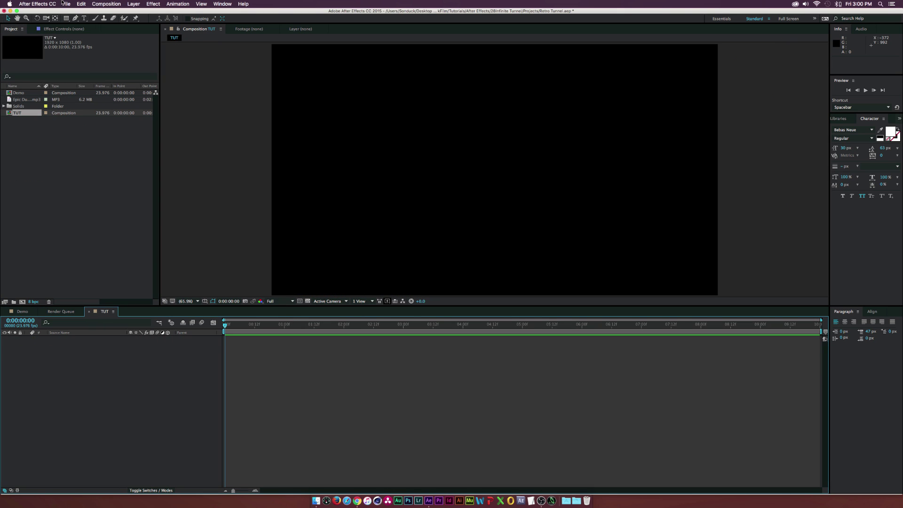
Draw a rounded rectangle shape about 539 by 265 px near the centre of the TUT composition
{"action": "left_click", "coordinate": [67, 18]}
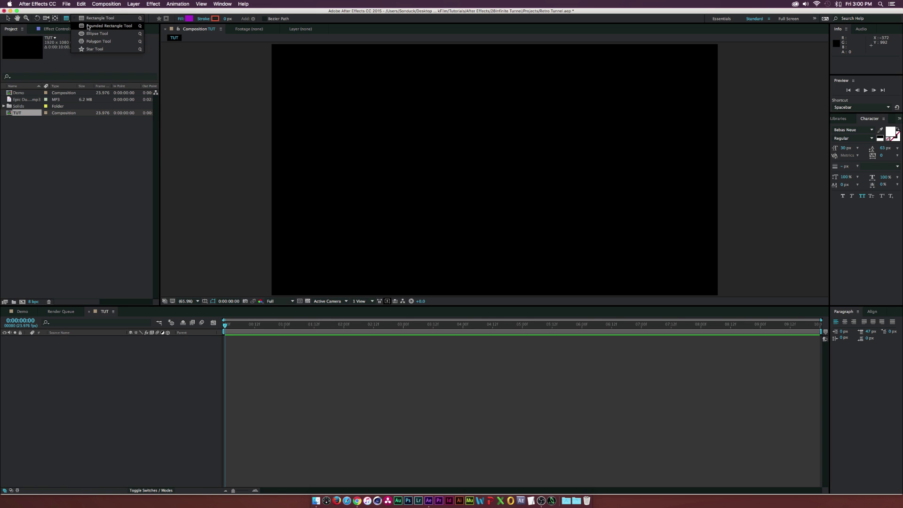
{"action": "left_click", "coordinate": [100, 27]}
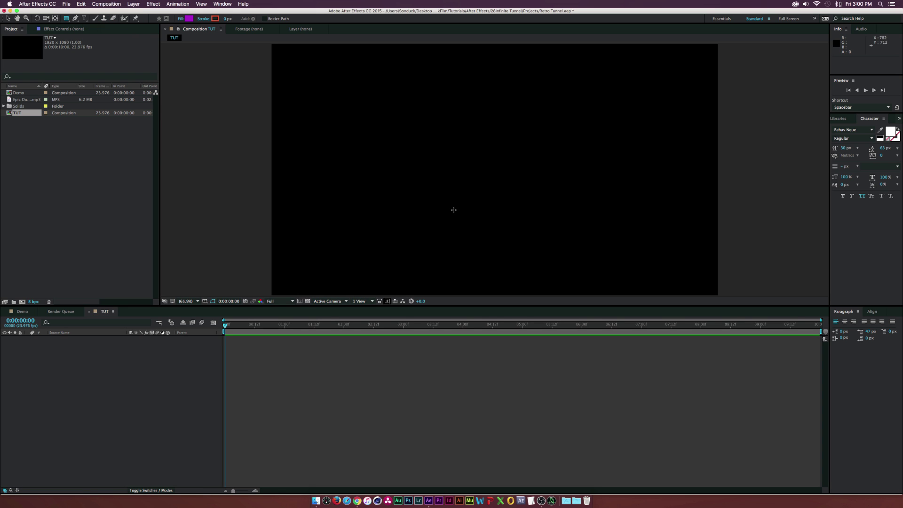
{"action": "left_click_drag", "start_coordinate": [431, 208], "coordinate": [556, 147]}
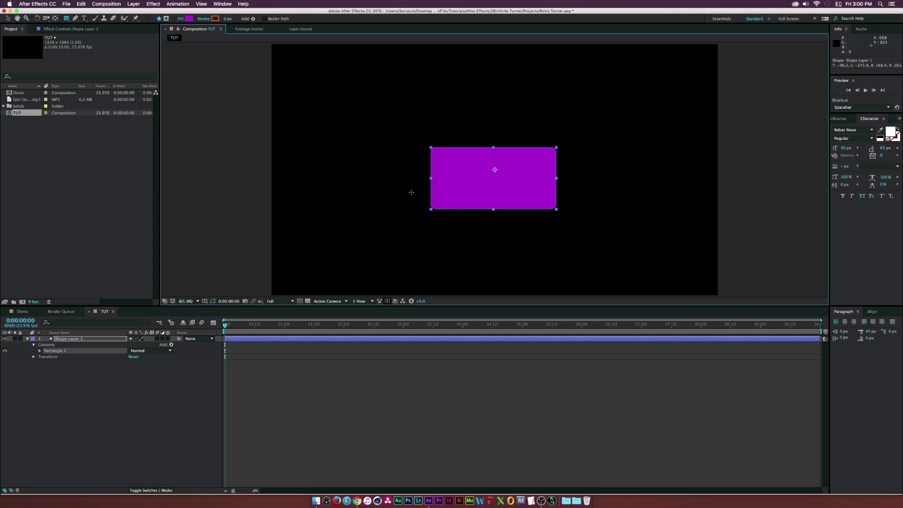
{"action": "left_click", "coordinate": [499, 263]}
{"action": "key", "text": "v"}
Remove the fill from Rectangle 1 and set its stroke width to 120 px
{"action": "left_click", "coordinate": [40, 351]}
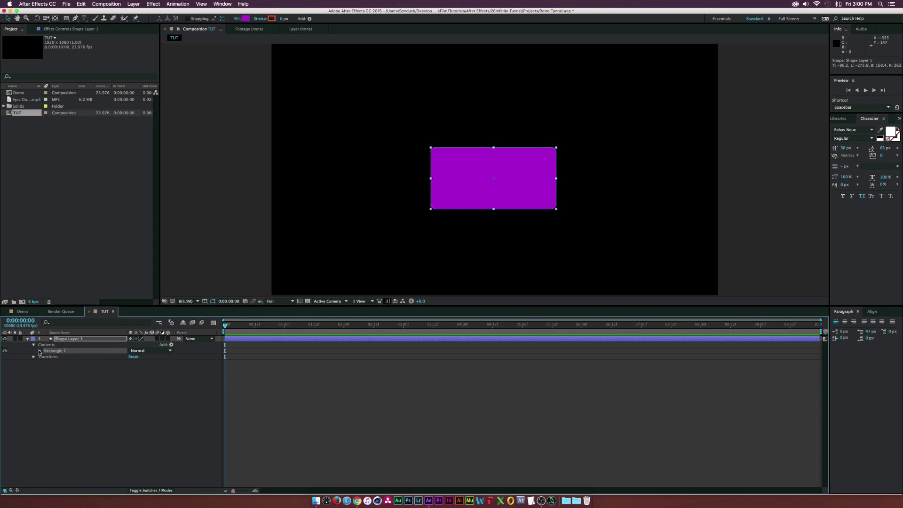
{"action": "left_click", "coordinate": [54, 368]}
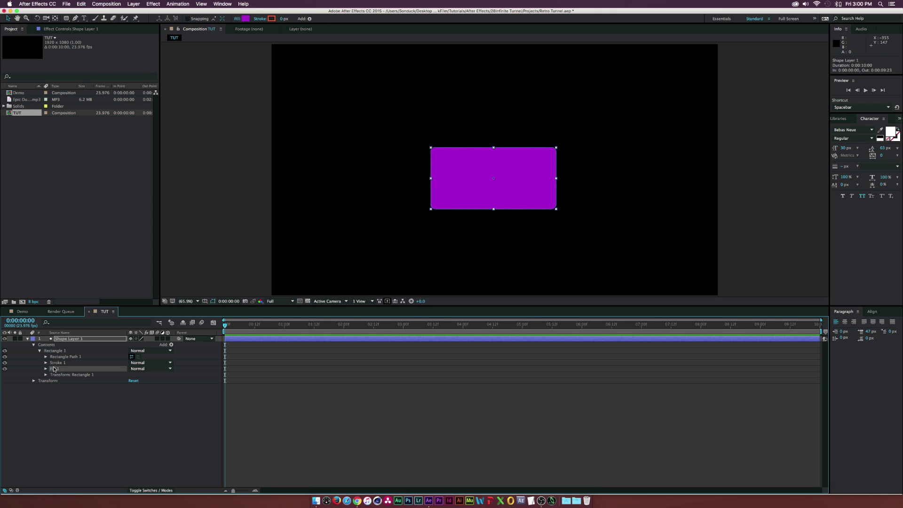
{"action": "key", "text": "Delete"}
{"action": "left_click", "coordinate": [46, 362]}
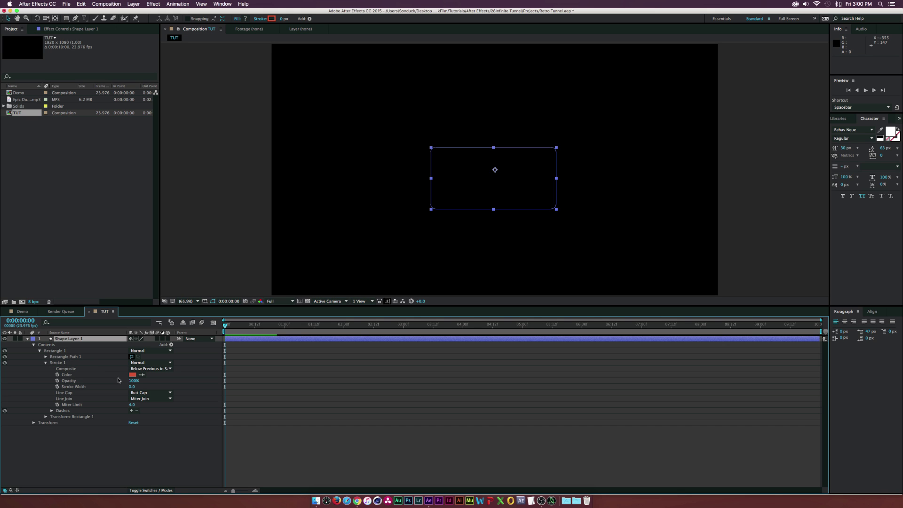
{"action": "left_click_drag", "start_coordinate": [133, 386], "coordinate": [177, 388]}
{"action": "key", "text": "F2"}
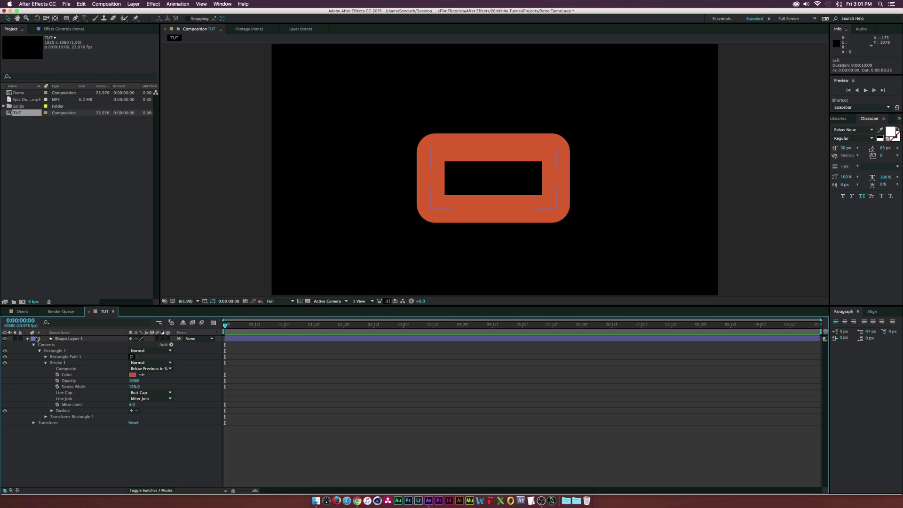
Make Shape Layer 1 a 3D layer and set its Y Rotation to -90°
{"action": "left_click", "coordinate": [77, 339]}
{"action": "key", "text": "r"}
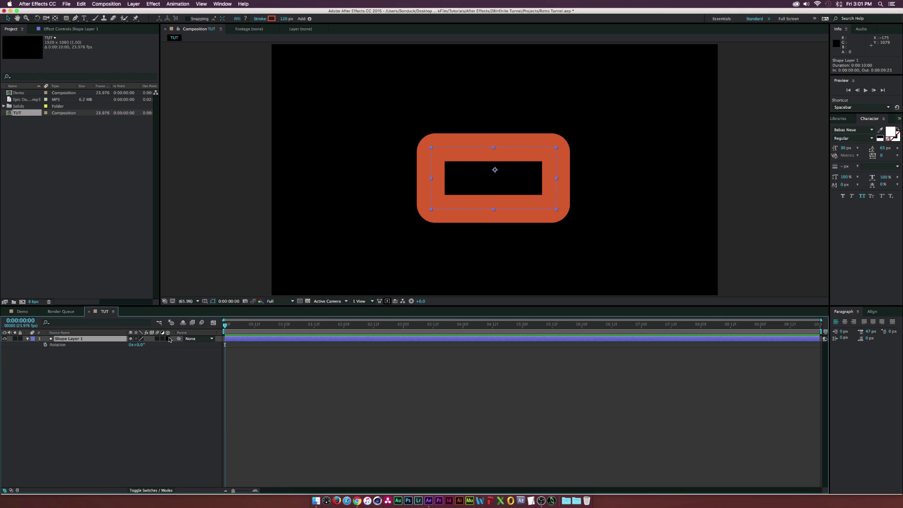
{"action": "left_click", "coordinate": [168, 339]}
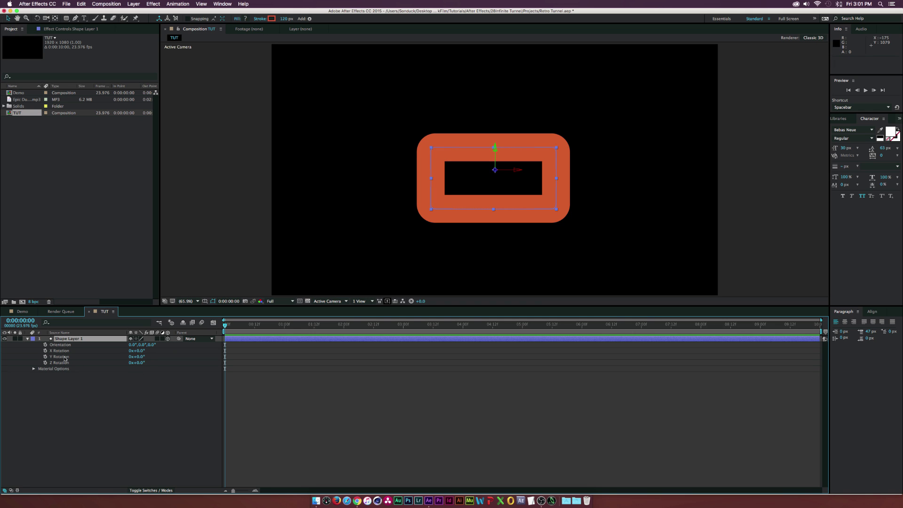
{"action": "left_click_drag", "start_coordinate": [136, 356], "coordinate": [115, 356]}
{"action": "left_click", "coordinate": [137, 357]}
{"action": "type", "text": "-9"}
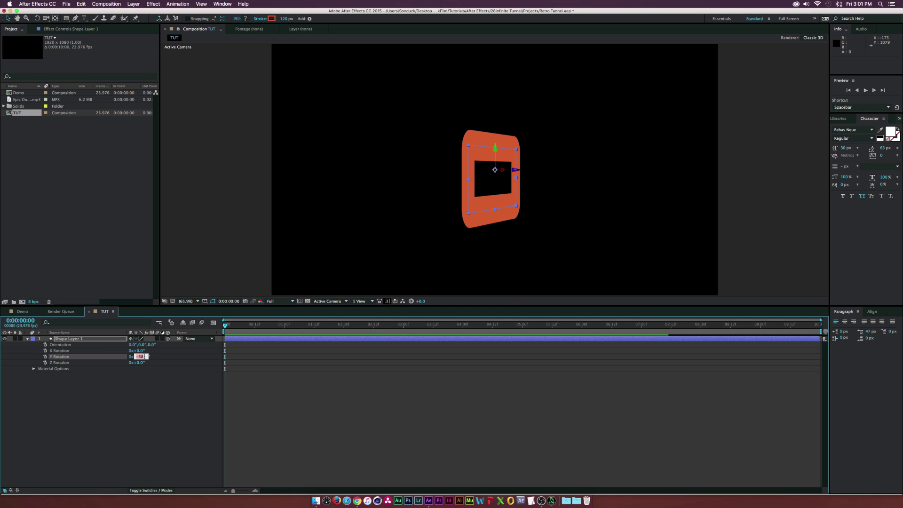
{"action": "type", "text": "0"}
{"action": "key", "text": "Return"}
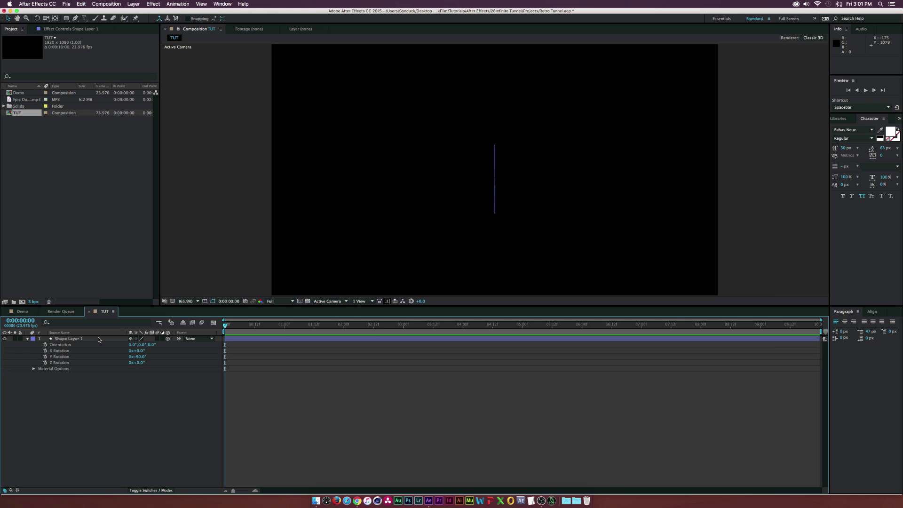
Shift Shape Layer 1 towards the left wall of the tunnel by setting its X position to 424
{"action": "left_click", "coordinate": [68, 338]}
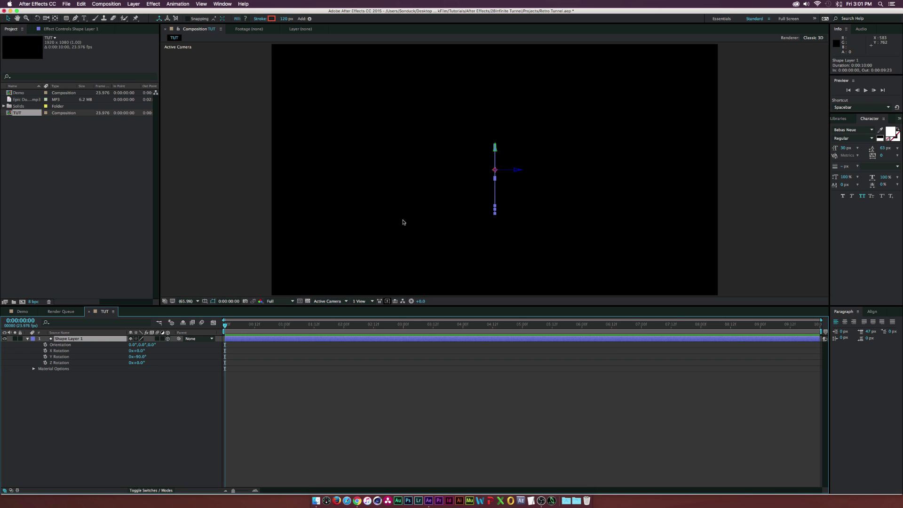
{"action": "key", "text": "p"}
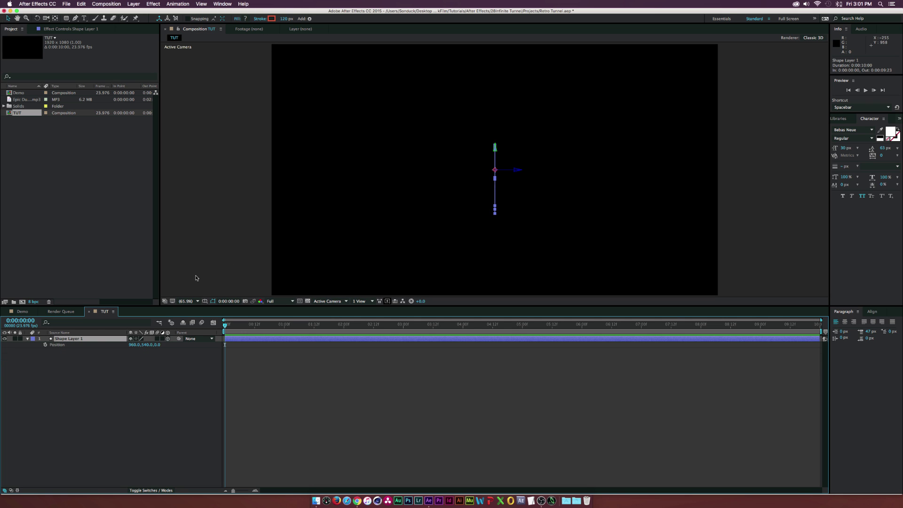
{"action": "left_click_drag", "start_coordinate": [132, 345], "coordinate": [111, 344]}
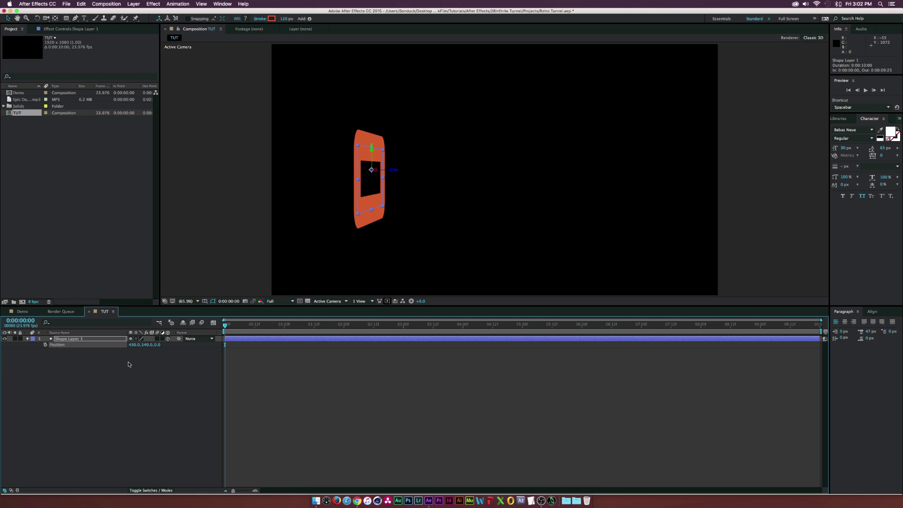
{"action": "left_click_drag", "start_coordinate": [132, 346], "coordinate": [129, 346]}
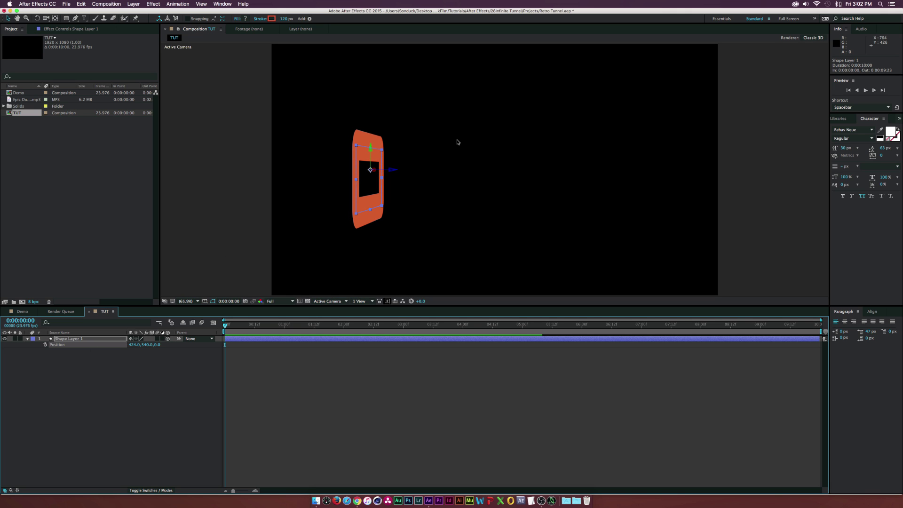
Unlink the size proportions of Rectangle Path 1 and widen the path to 879.8 px
{"action": "left_click", "coordinate": [27, 339]}
{"action": "left_click", "coordinate": [27, 339]}
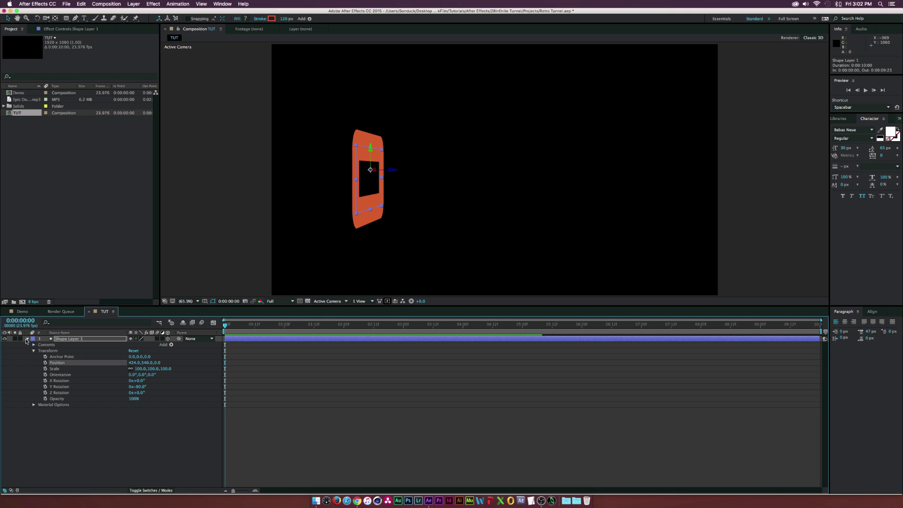
{"action": "left_click", "coordinate": [33, 345]}
{"action": "left_click", "coordinate": [39, 351]}
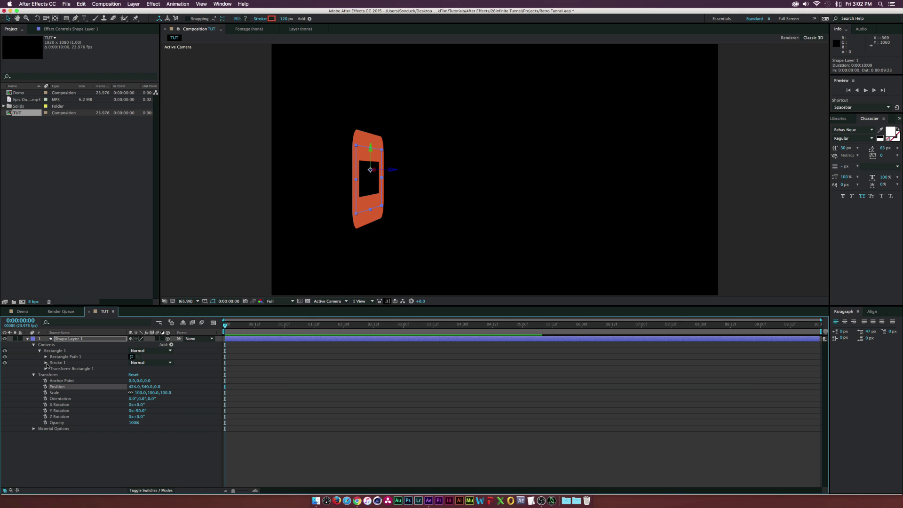
{"action": "left_click", "coordinate": [45, 357]}
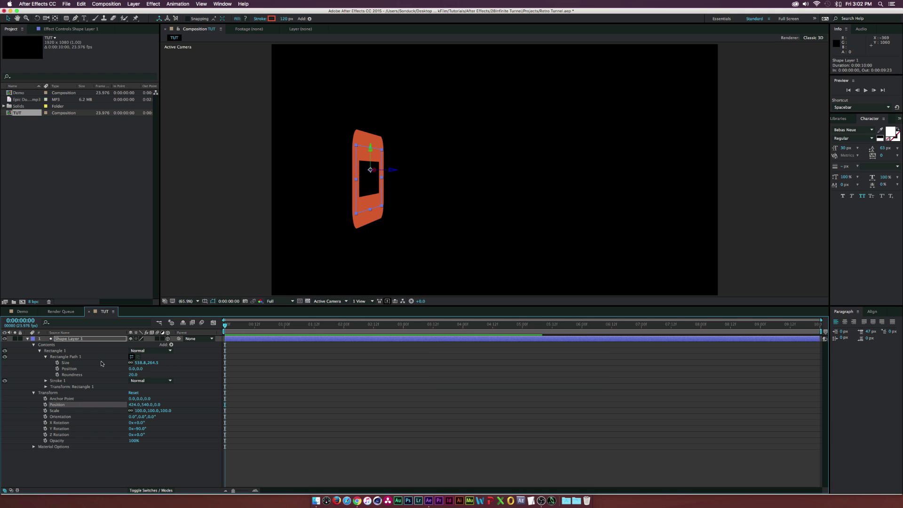
{"action": "left_click", "coordinate": [130, 363]}
{"action": "left_click_drag", "start_coordinate": [140, 363], "coordinate": [249, 354]}
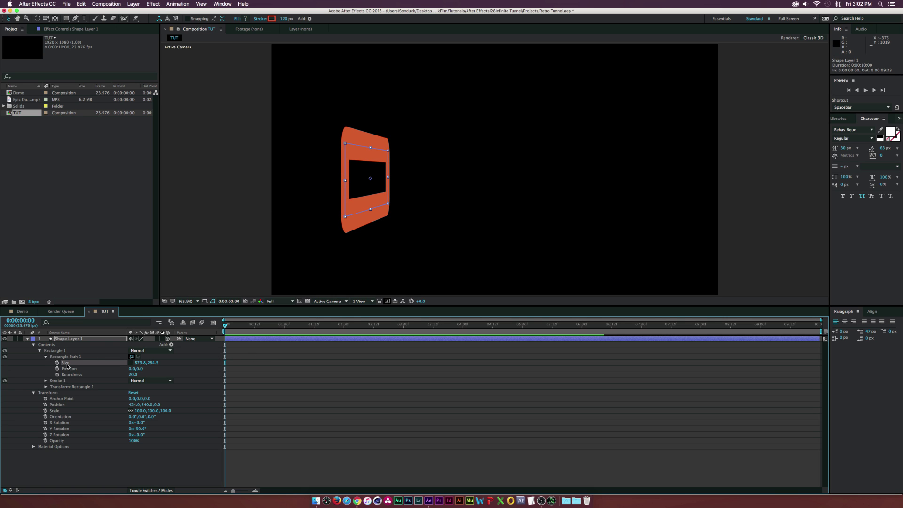
Add a Repeater to Rectangle 1 with an X position offset of 2068 and 349 copies
{"action": "left_click", "coordinate": [56, 350]}
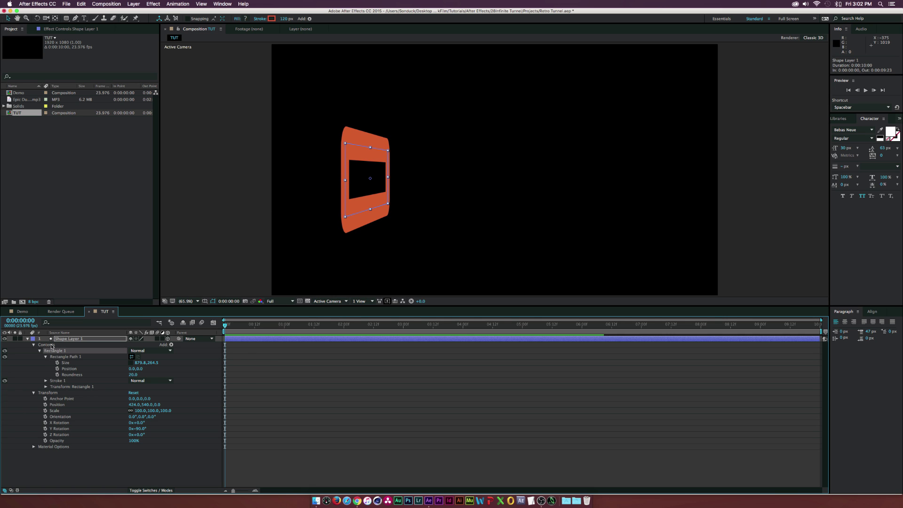
{"action": "left_click", "coordinate": [172, 345]}
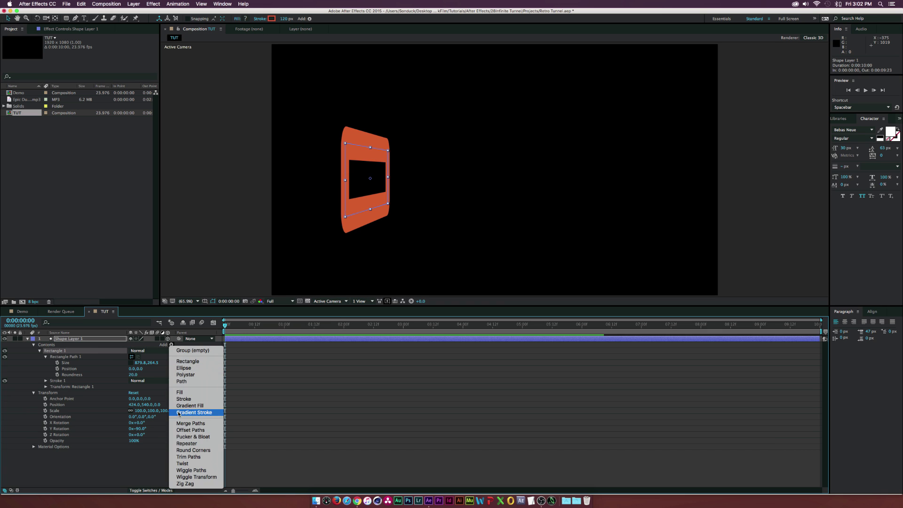
{"action": "left_click", "coordinate": [186, 443]}
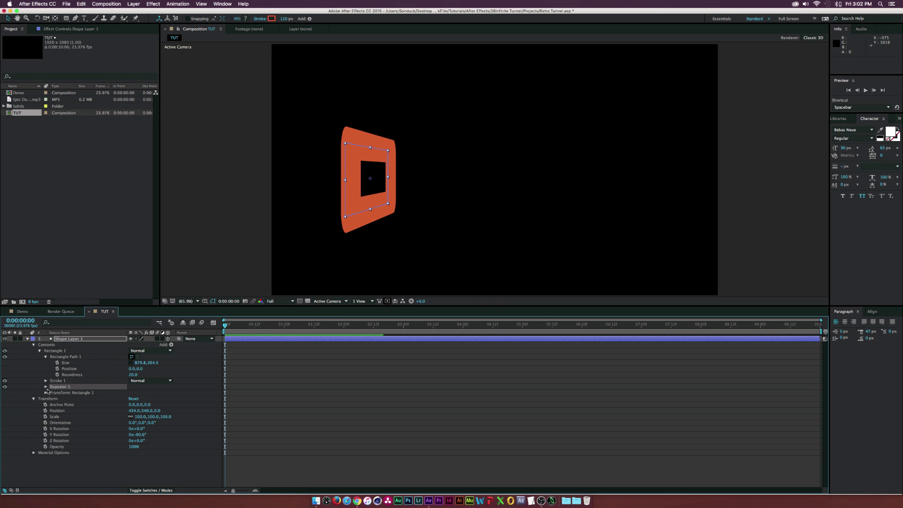
{"action": "left_click", "coordinate": [46, 386]}
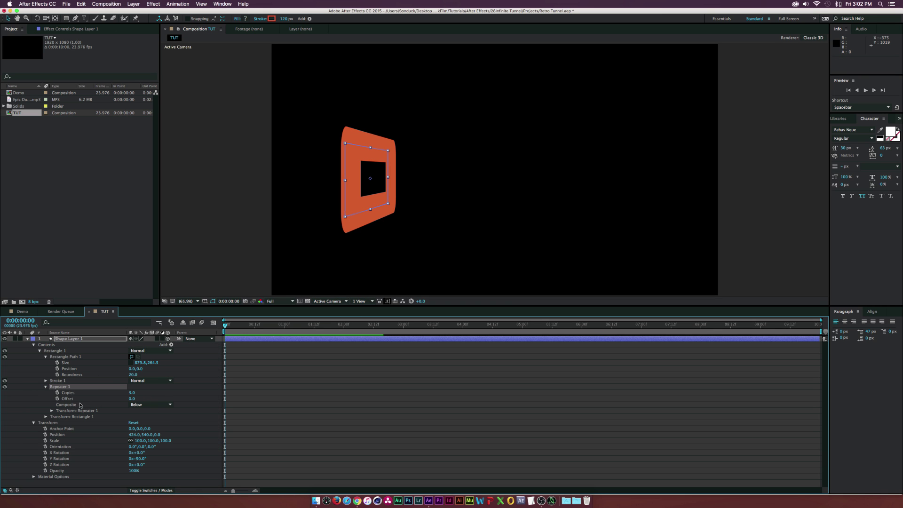
{"action": "left_click", "coordinate": [52, 411]}
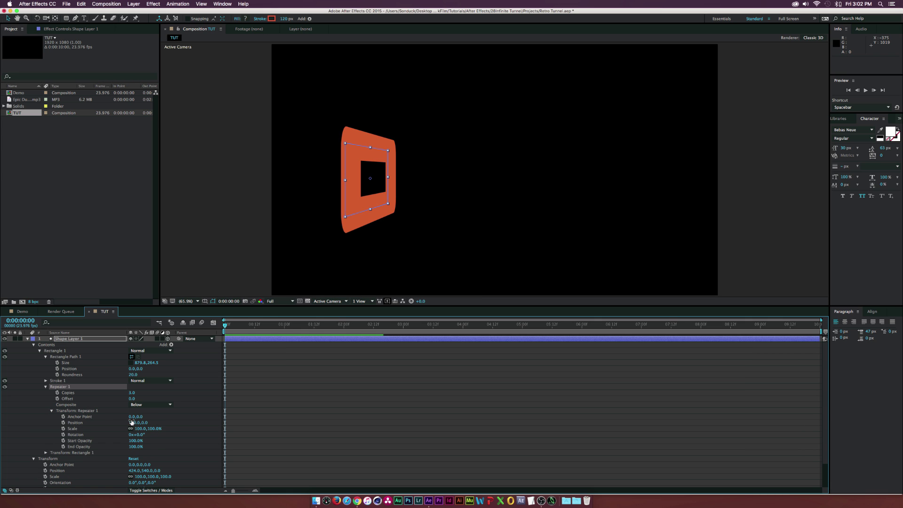
{"action": "left_click_drag", "start_coordinate": [132, 423], "coordinate": [351, 414]}
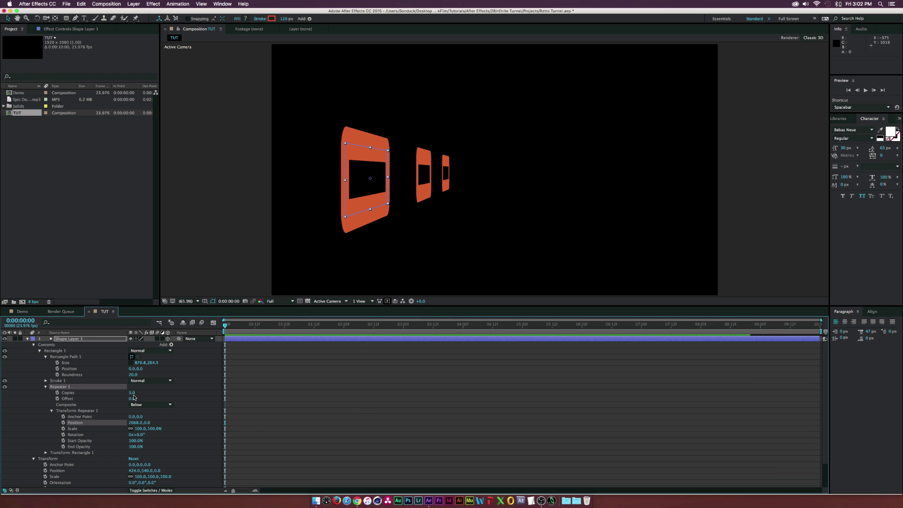
{"action": "left_click_drag", "start_coordinate": [131, 393], "coordinate": [144, 394]}
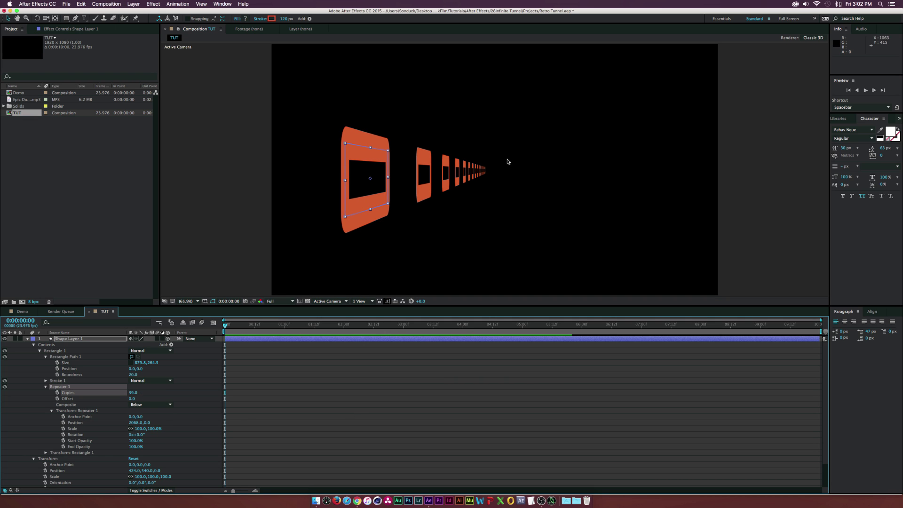
{"action": "mouse_move", "coordinate": [134, 393]}
{"action": "left_mouse_down"}
{"action": "mouse_move", "coordinate": [145, 392]}
{"action": "mouse_move", "coordinate": [135, 393]}
{"action": "left_mouse_up"}
Try shifting Rectangle 1 along the tunnel to a transform X position of -916.5, and undo the shift
{"action": "left_click", "coordinate": [46, 452]}
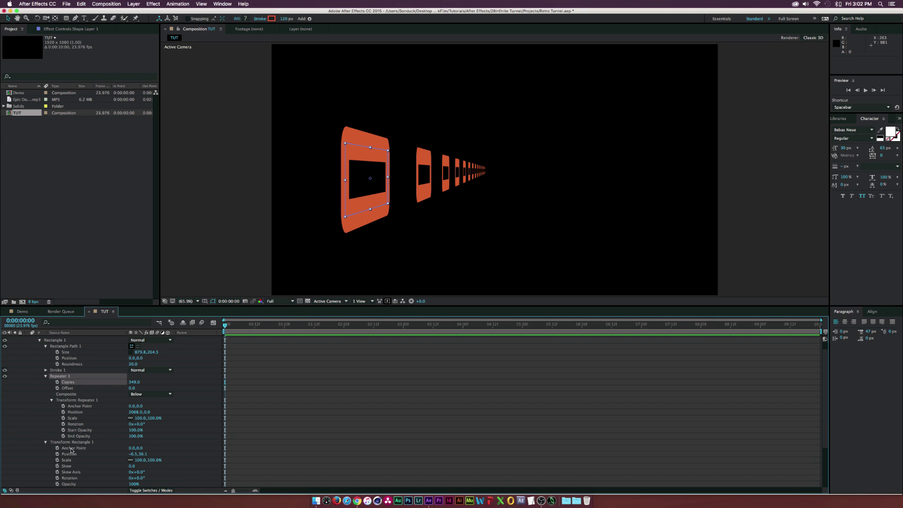
{"action": "left_click_drag", "start_coordinate": [134, 455], "coordinate": [306, 355]}
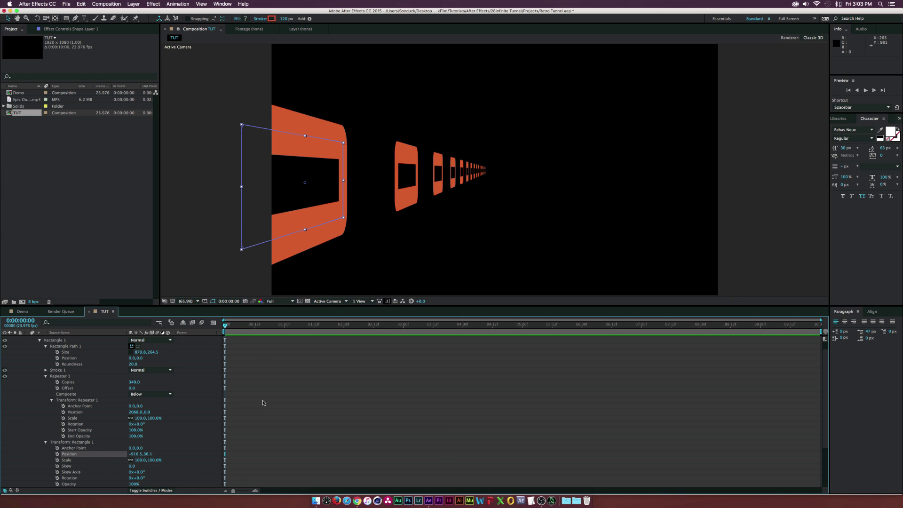
{"action": "key", "text": "super+z"}
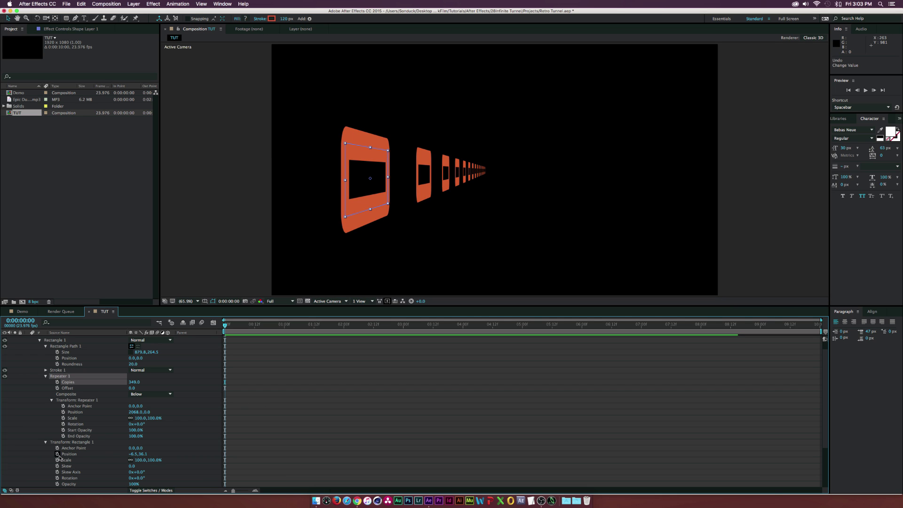
Keyframe the transform position of Rectangle 1 at 0:00 and shift its X far into negative values at 0:00:05:00
{"action": "left_click", "coordinate": [57, 454]}
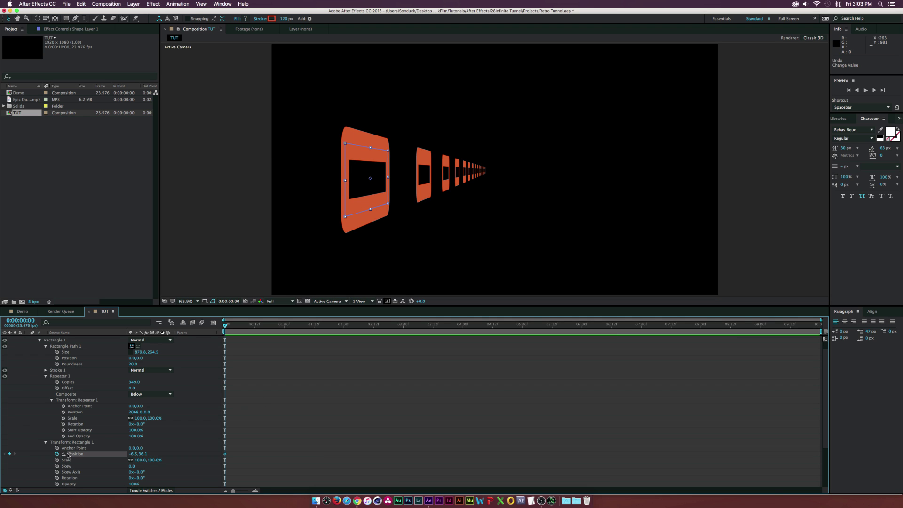
{"action": "left_click_drag", "start_coordinate": [272, 322], "coordinate": [523, 333]}
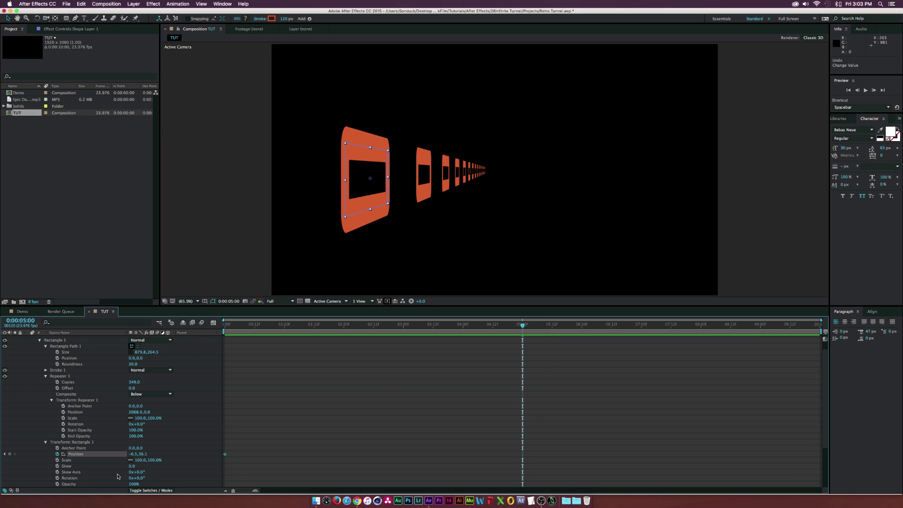
{"action": "left_click_drag", "start_coordinate": [133, 454], "coordinate": [1, 455]}
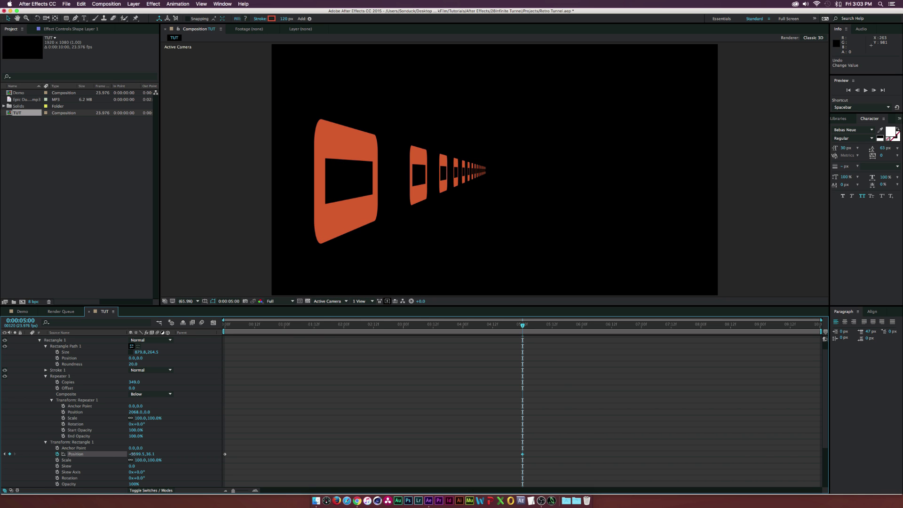
Preview the position animation of the repeated rectangles and collapse the property groups of Rectangle 1
{"action": "left_click_drag", "start_coordinate": [239, 332], "coordinate": [319, 331]}
{"action": "key", "text": "space"}
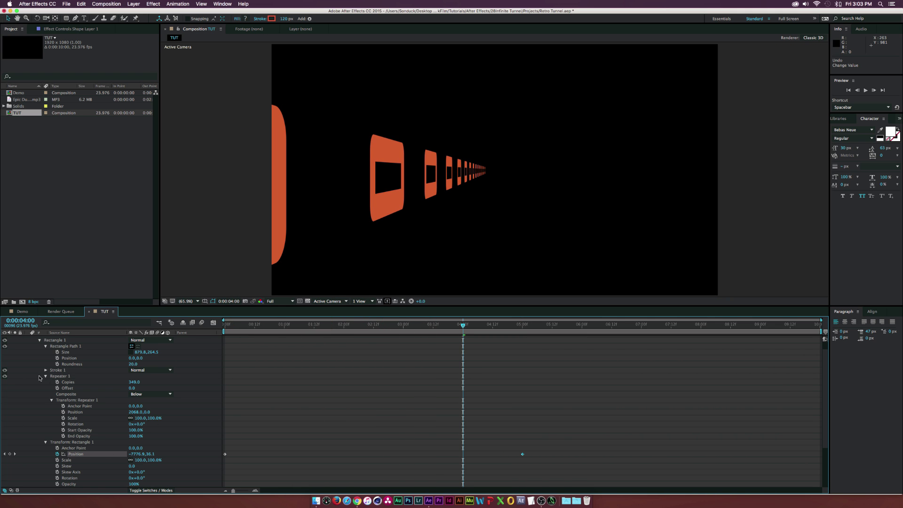
{"action": "scroll", "coordinate": [39, 374], "scroll_direction": "up", "scroll_amount": 1}
{"action": "left_click", "coordinate": [39, 351]}
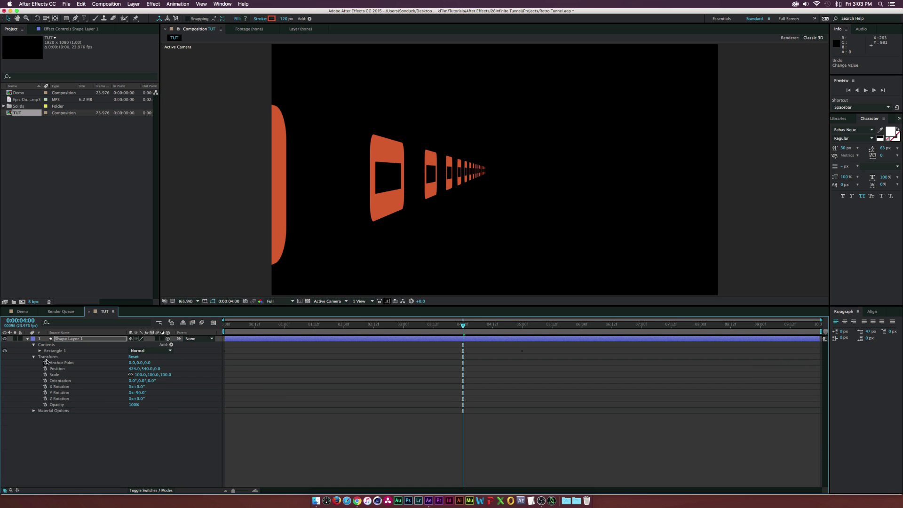
At 0:00, draw a thin second rectangle about 817 px wide and 3.5 px tall just beneath the nearest orange rectangle on Shape Layer 1
{"action": "left_click", "coordinate": [55, 351]}
{"action": "key", "text": "Home"}
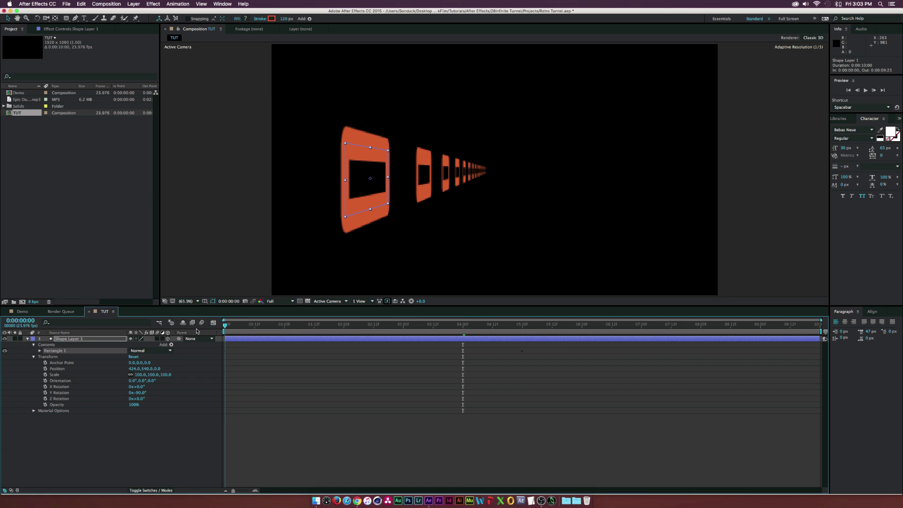
{"action": "key", "text": "q"}
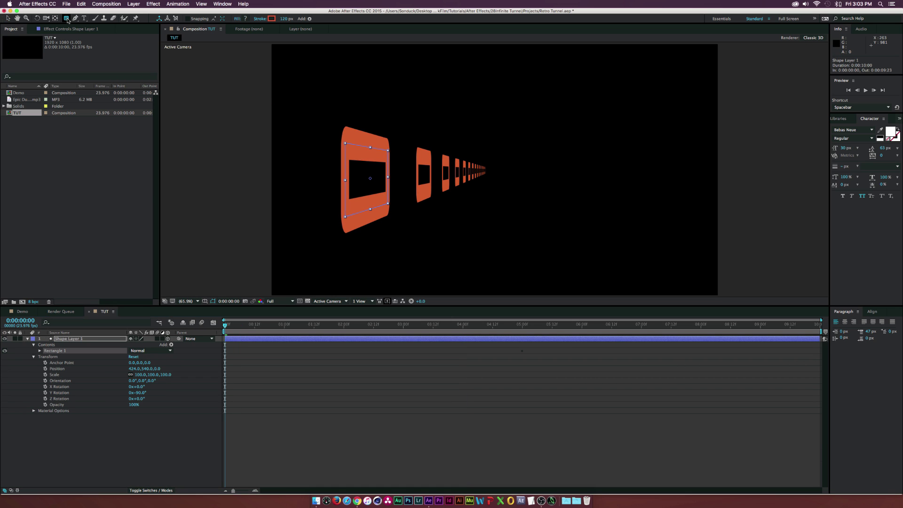
{"action": "left_click_drag", "start_coordinate": [351, 247], "coordinate": [396, 230]}
{"action": "left_click_drag", "start_coordinate": [393, 230], "coordinate": [393, 230]}
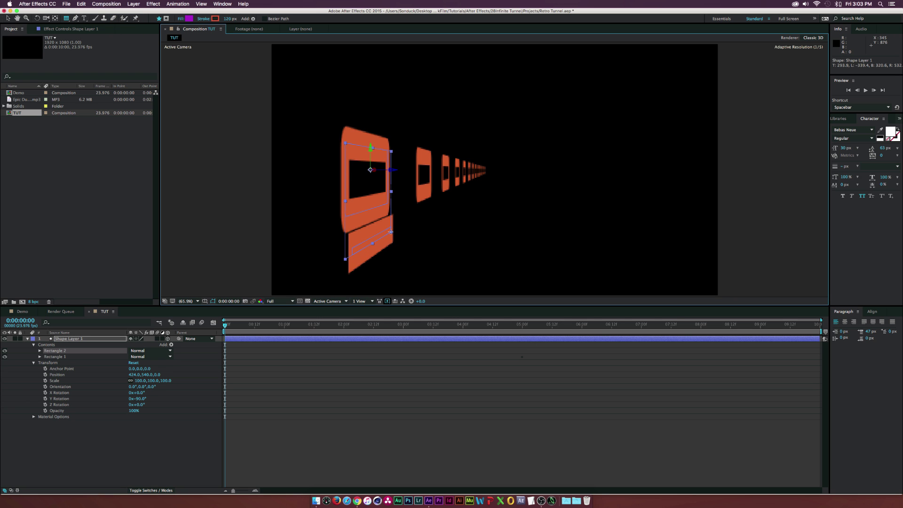
{"action": "key", "text": "super+z"}
{"action": "left_click_drag", "start_coordinate": [345, 258], "coordinate": [389, 233]}
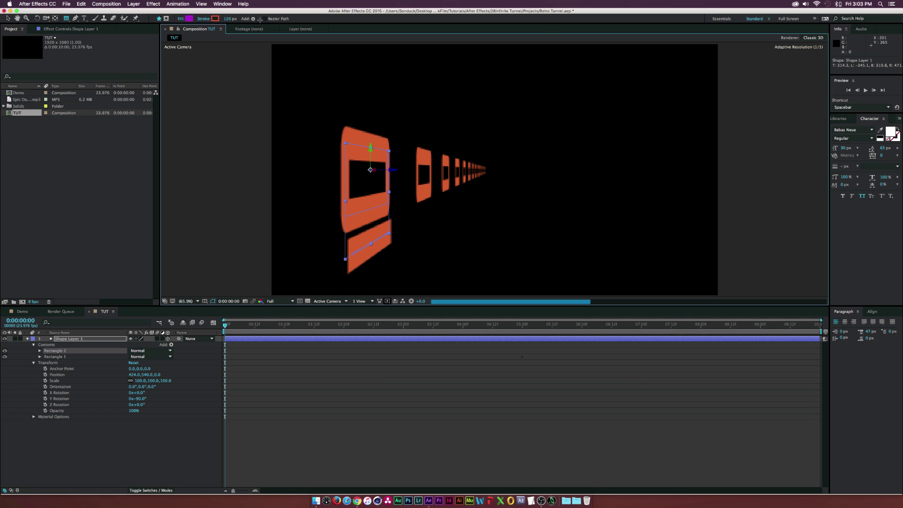
{"action": "left_click", "coordinate": [215, 19]}
{"action": "left_click", "coordinate": [104, 85]}
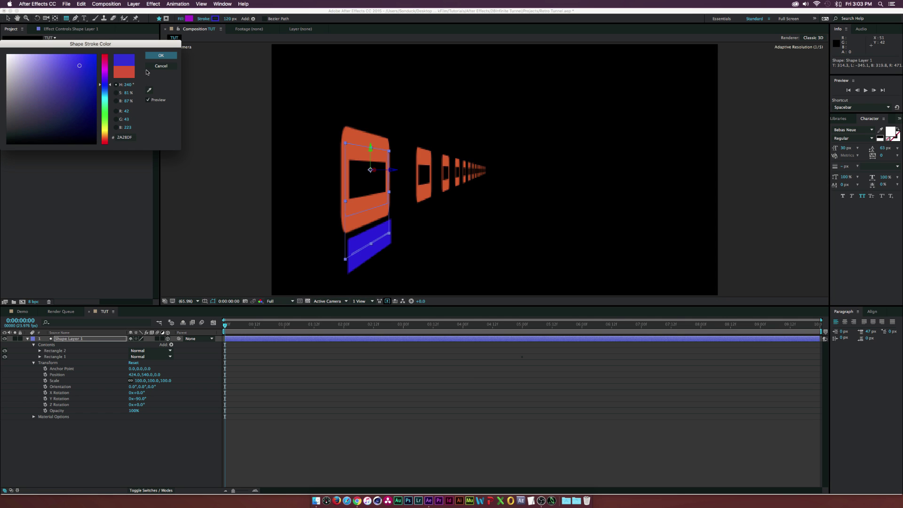
{"action": "key", "text": "Escape"}
Delete the stroke from Rectangle 2 and change its fill color from purple to blue
{"action": "left_click", "coordinate": [40, 351]}
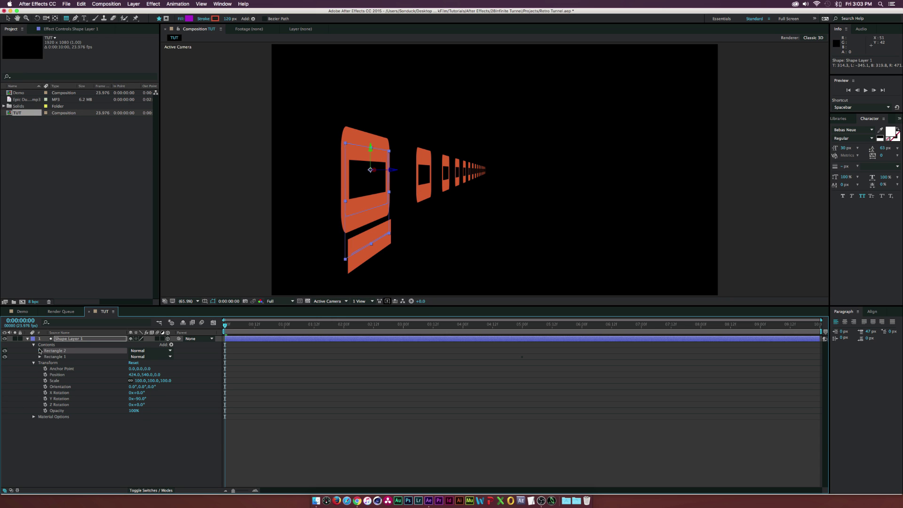
{"action": "left_click", "coordinate": [53, 364]}
{"action": "key", "text": "Delete"}
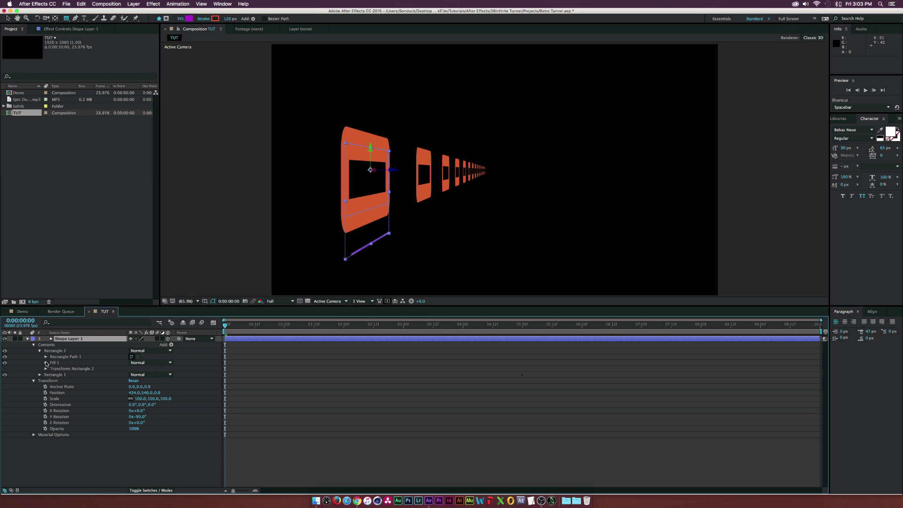
{"action": "left_click", "coordinate": [45, 362]}
{"action": "left_click", "coordinate": [133, 381]}
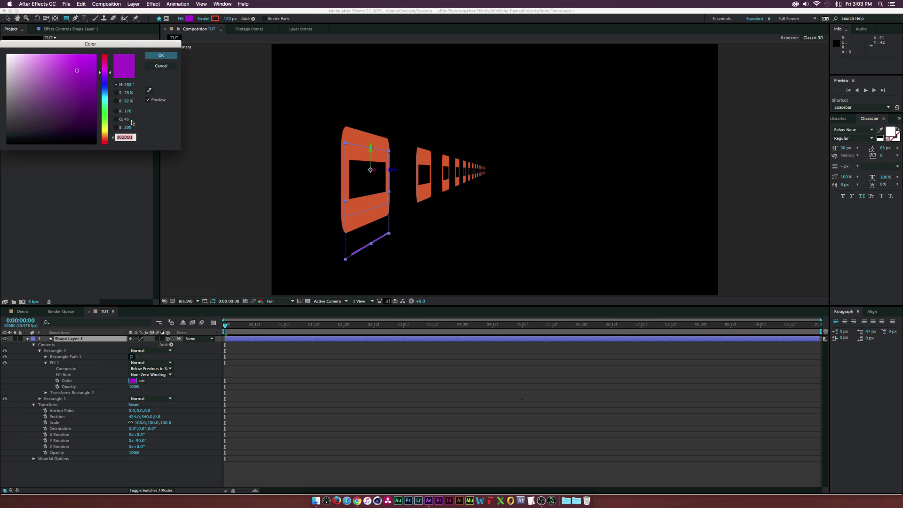
{"action": "left_click", "coordinate": [105, 90]}
{"action": "left_click", "coordinate": [161, 55]}
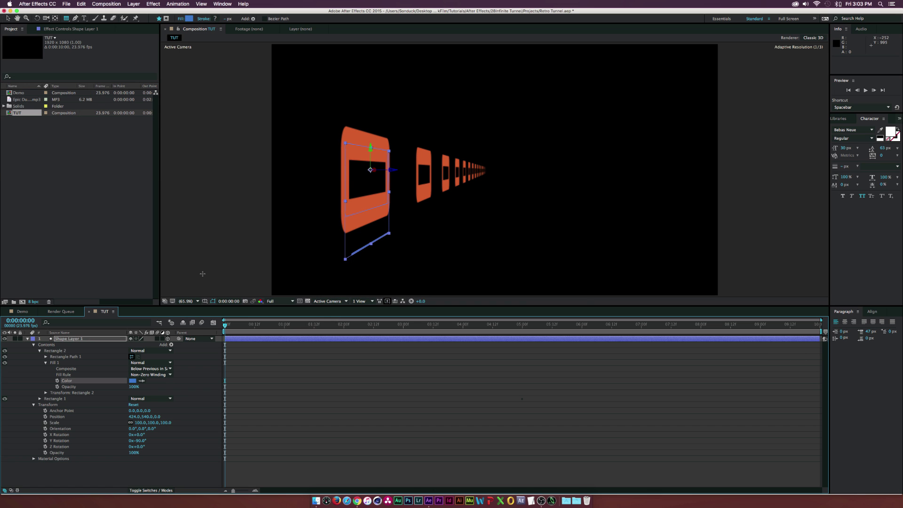
Unlink the size proportions of Rectangle 2's path and set its size to about 831.7 by 85.5 px
{"action": "left_click", "coordinate": [46, 357]}
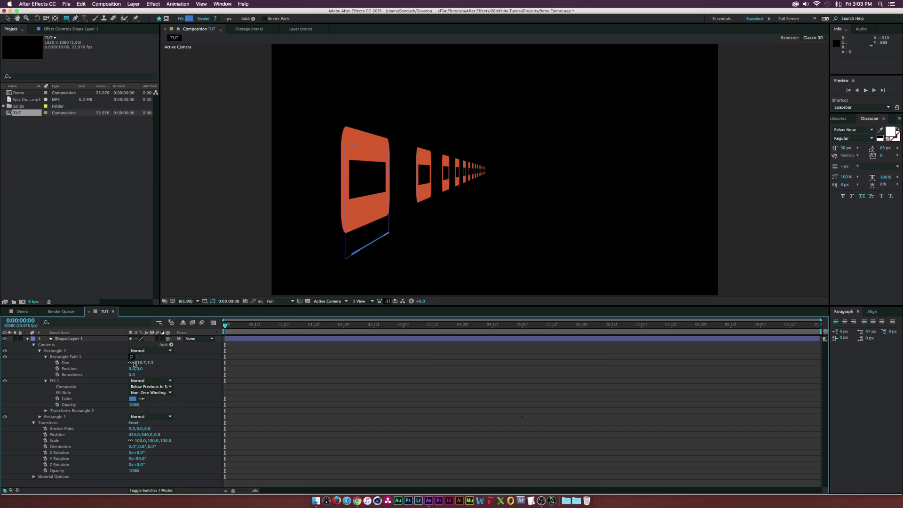
{"action": "left_click", "coordinate": [130, 363]}
{"action": "left_click_drag", "start_coordinate": [147, 363], "coordinate": [127, 365]}
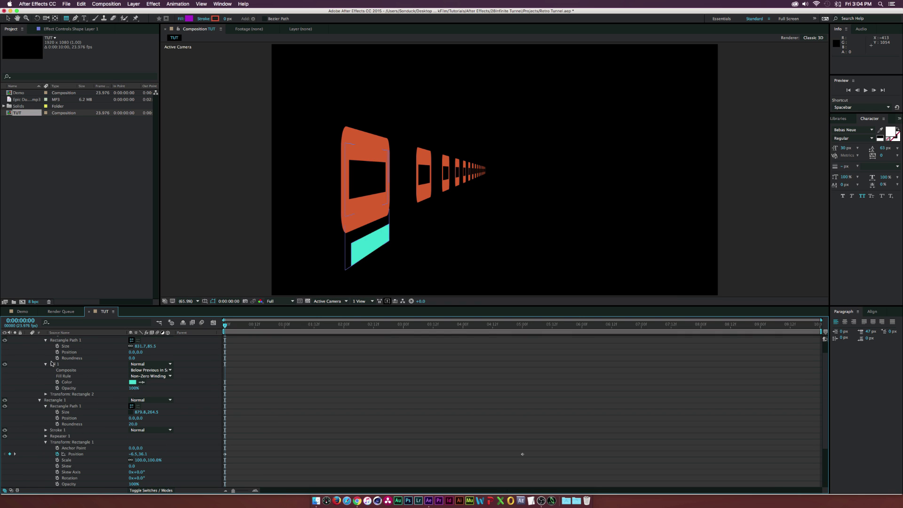
Move Repeater 1 out of Rectangle 1 to sit below both rectangles in the layer contents, and expand its transform settings
{"action": "scroll", "coordinate": [52, 383], "scroll_direction": "up", "scroll_amount": 2}
{"action": "left_click", "coordinate": [40, 351]}
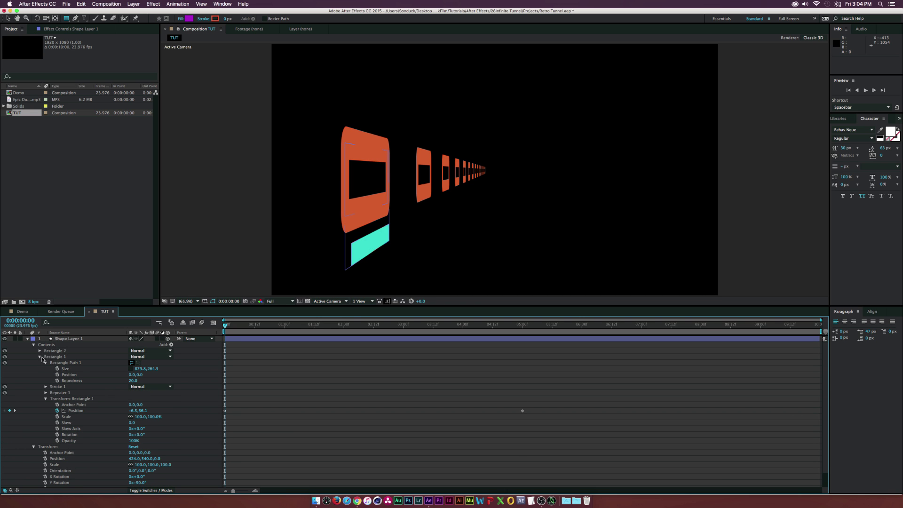
{"action": "left_click", "coordinate": [46, 363]}
{"action": "left_click", "coordinate": [46, 381]}
{"action": "mouse_move", "coordinate": [49, 375]}
{"action": "left_mouse_down"}
{"action": "mouse_move", "coordinate": [50, 386]}
{"action": "mouse_move", "coordinate": [52, 348]}
{"action": "mouse_move", "coordinate": [51, 368]}
{"action": "left_mouse_up"}
{"action": "left_click", "coordinate": [40, 363]}
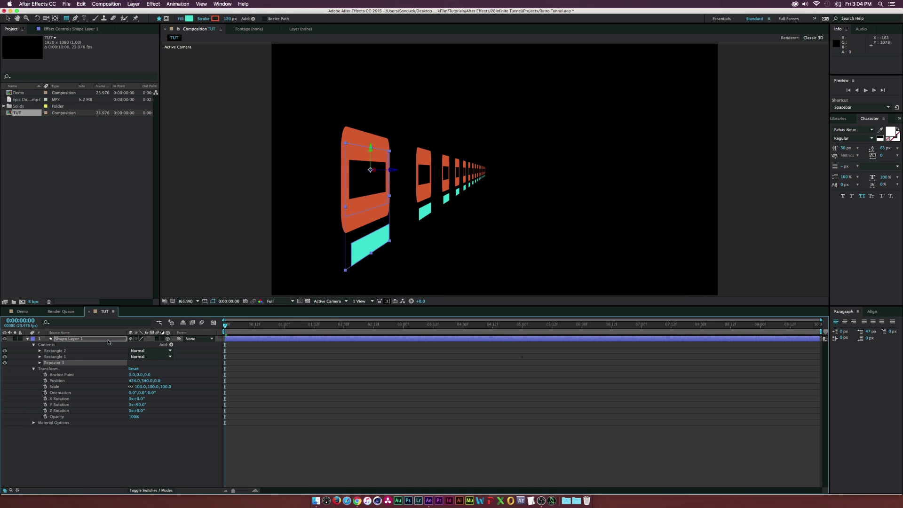
{"action": "left_click", "coordinate": [40, 363]}
{"action": "left_click", "coordinate": [50, 386]}
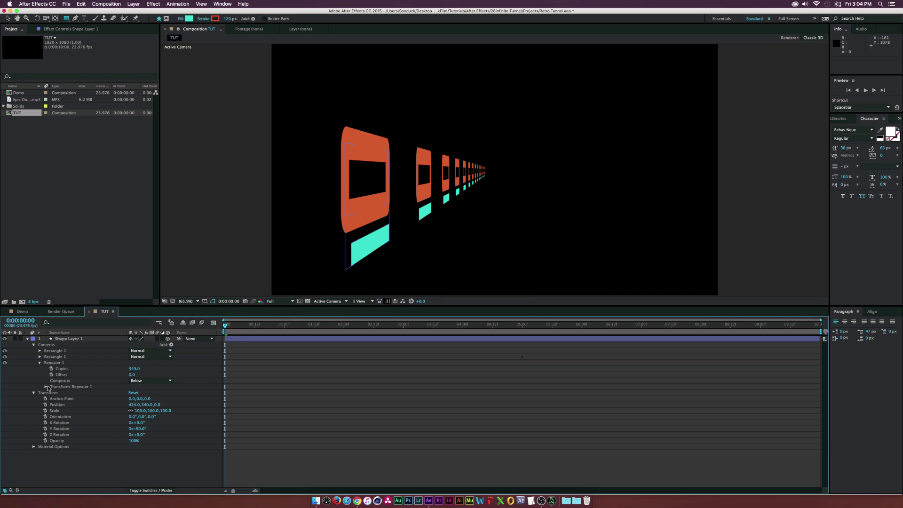
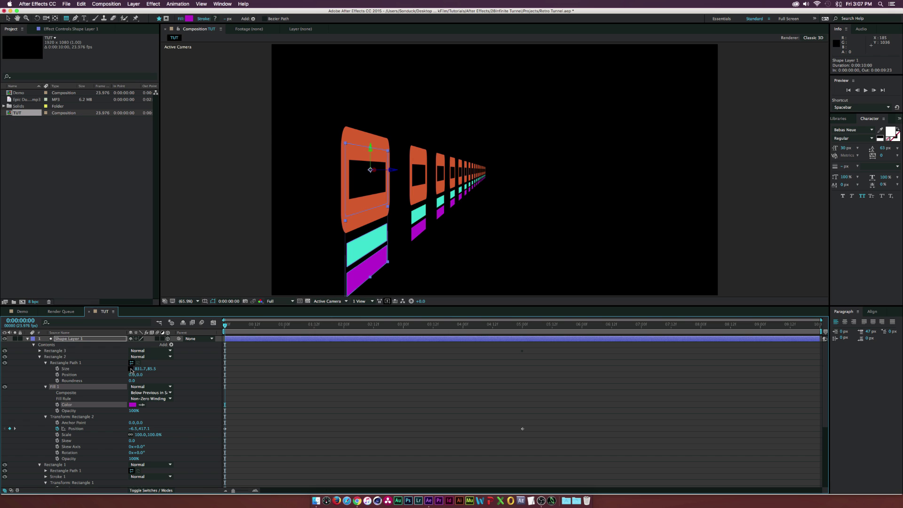
Set the purple Rectangle 2's path height to 15.3 px and the Y value of its position keyframes to 388.1
{"action": "left_click_drag", "start_coordinate": [150, 370], "coordinate": [122, 368]}
{"action": "left_click_drag", "start_coordinate": [225, 325], "coordinate": [248, 329]}
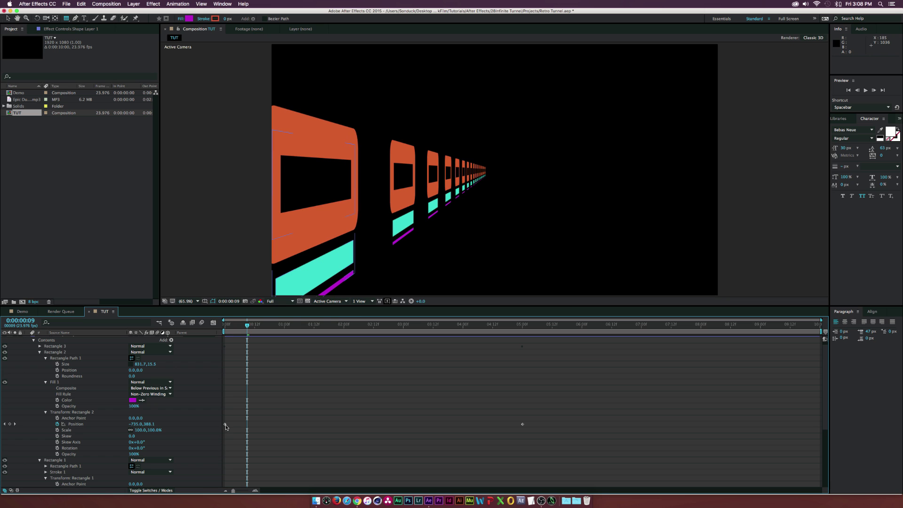
{"action": "left_click_drag", "start_coordinate": [553, 425], "coordinate": [191, 438]}
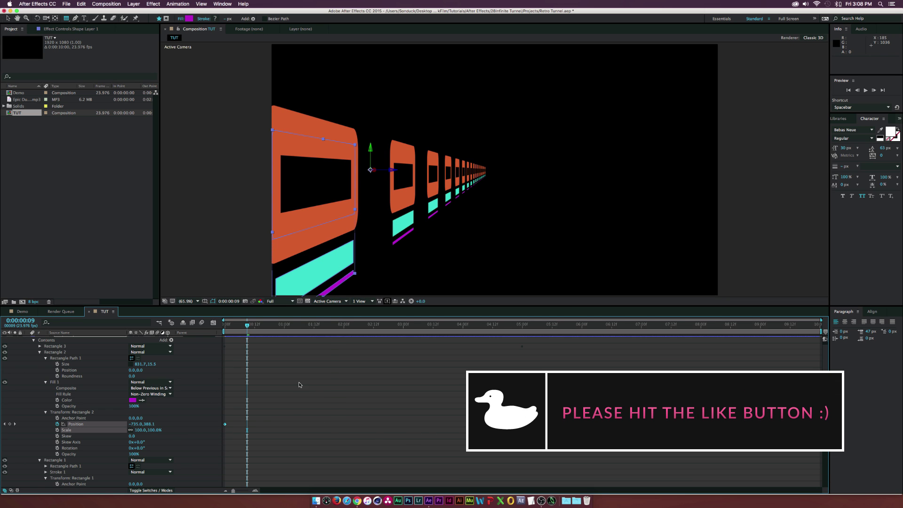
{"action": "key", "text": "Home"}
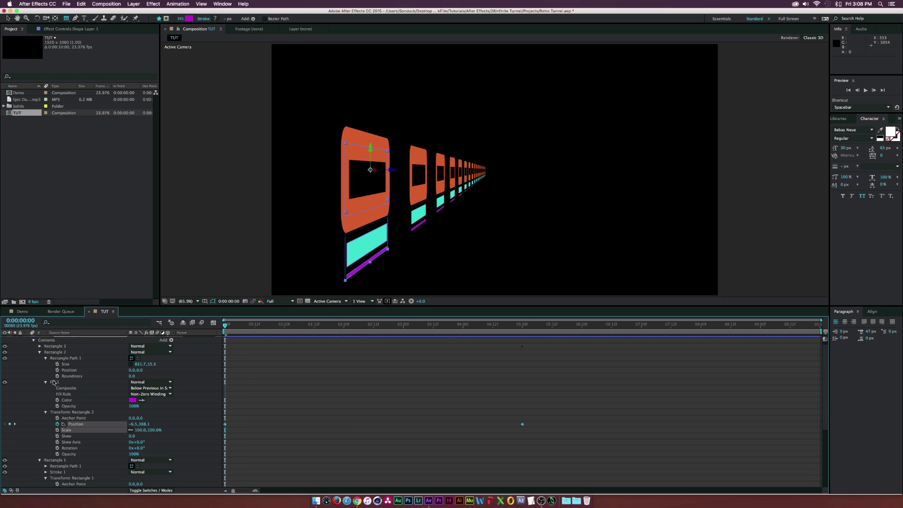
Collapse the rectangle groups and duplicate Rectangle 2 and Rectangle 3 together
{"action": "left_click", "coordinate": [40, 353]}
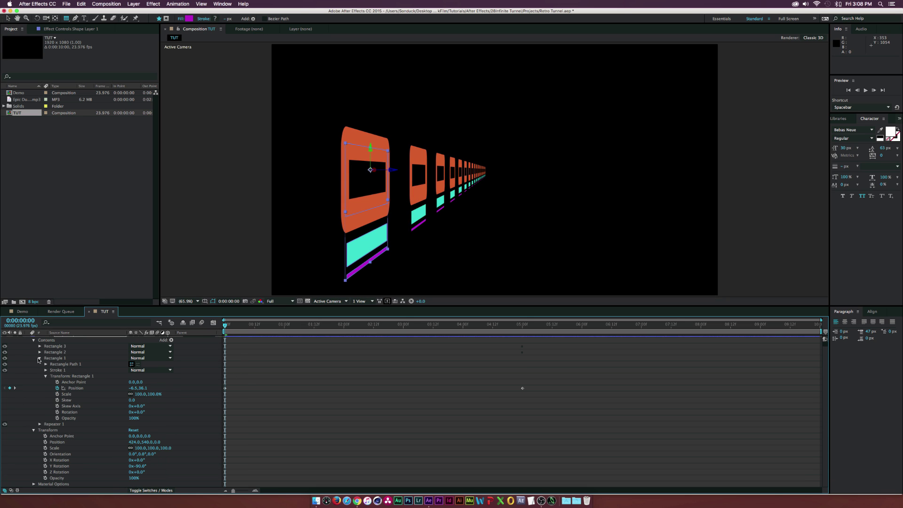
{"action": "left_click", "coordinate": [39, 358]}
{"action": "left_click", "coordinate": [55, 356]}
{"action": "left_click", "coordinate": [56, 352], "text": "shift"}
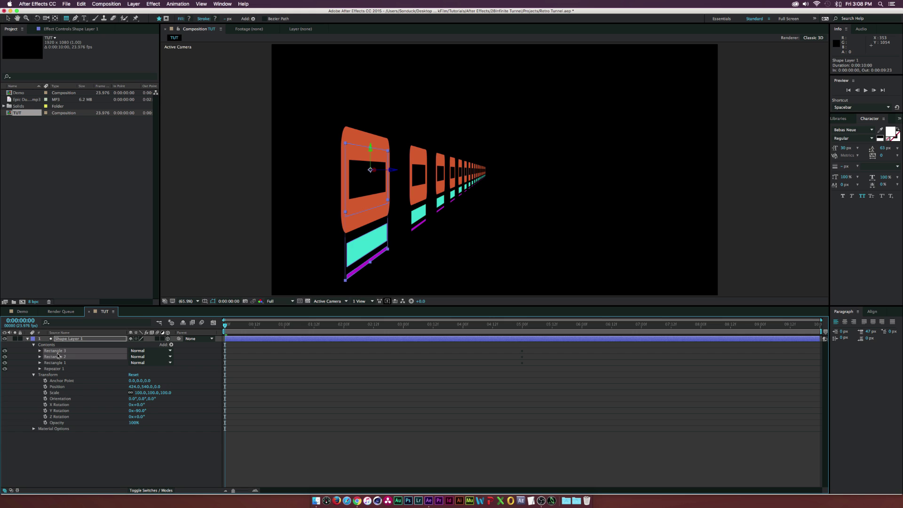
{"action": "key", "text": "super+d"}
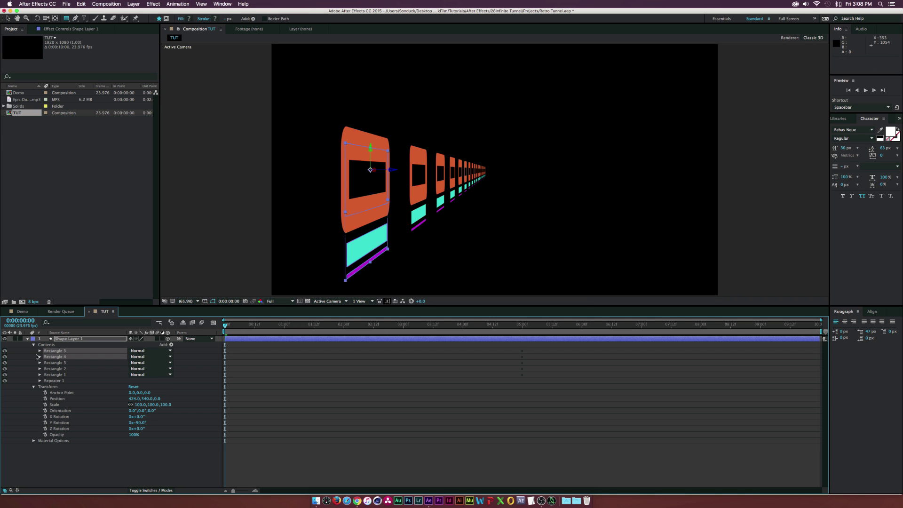
{"action": "left_click", "coordinate": [46, 345]}
Move the turquoise Rectangle 5 above the orange shape by setting the Y value of both its position keyframes to -240.9
{"action": "left_click", "coordinate": [40, 351]}
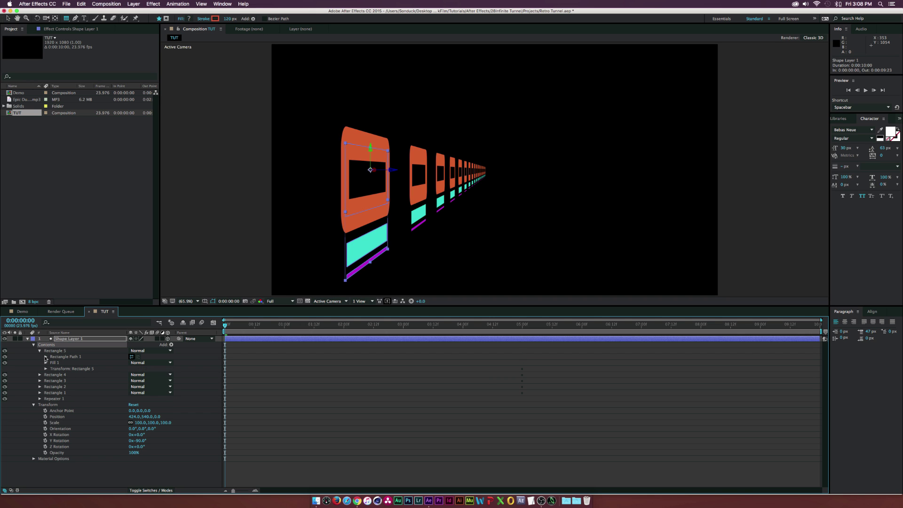
{"action": "left_click", "coordinate": [45, 369]}
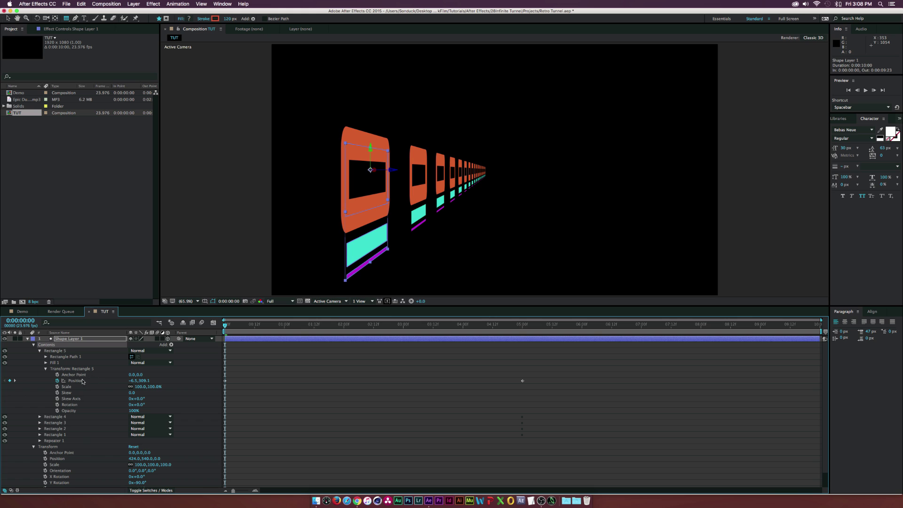
{"action": "left_click", "coordinate": [75, 380]}
{"action": "left_click_drag", "start_coordinate": [541, 381], "coordinate": [207, 390]}
{"action": "left_click_drag", "start_coordinate": [141, 381], "coordinate": [125, 379]}
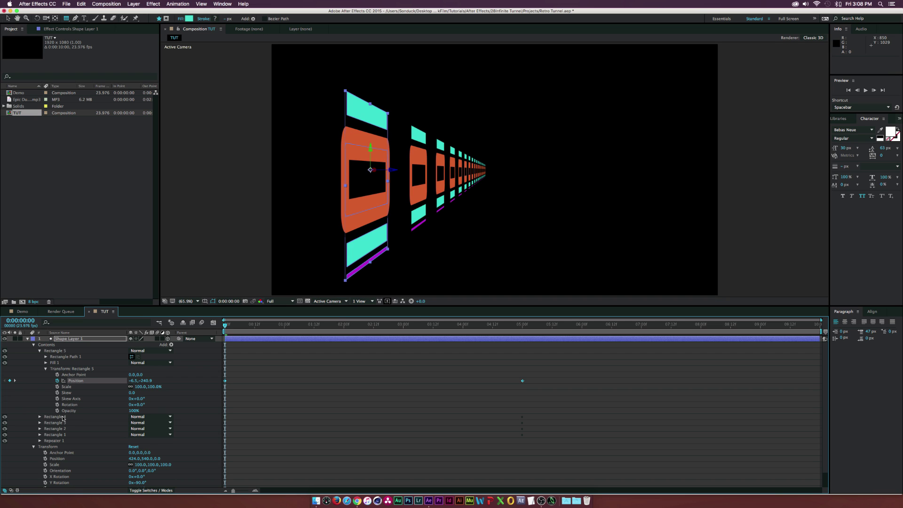
Move the purple Rectangle 4 above the upper turquoise bar with a Y value of -317.9 on both position keyframes, and preview the animation
{"action": "left_click", "coordinate": [40, 417]}
{"action": "left_click", "coordinate": [40, 417]}
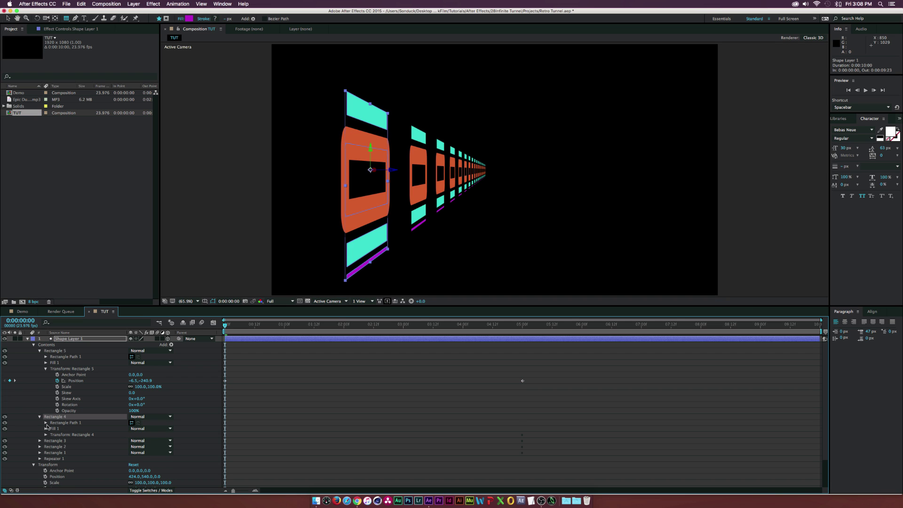
{"action": "left_click", "coordinate": [45, 435]}
{"action": "left_click", "coordinate": [69, 436]}
{"action": "left_click_drag", "start_coordinate": [544, 444], "coordinate": [214, 450]}
{"action": "left_click_drag", "start_coordinate": [140, 447], "coordinate": [118, 443]}
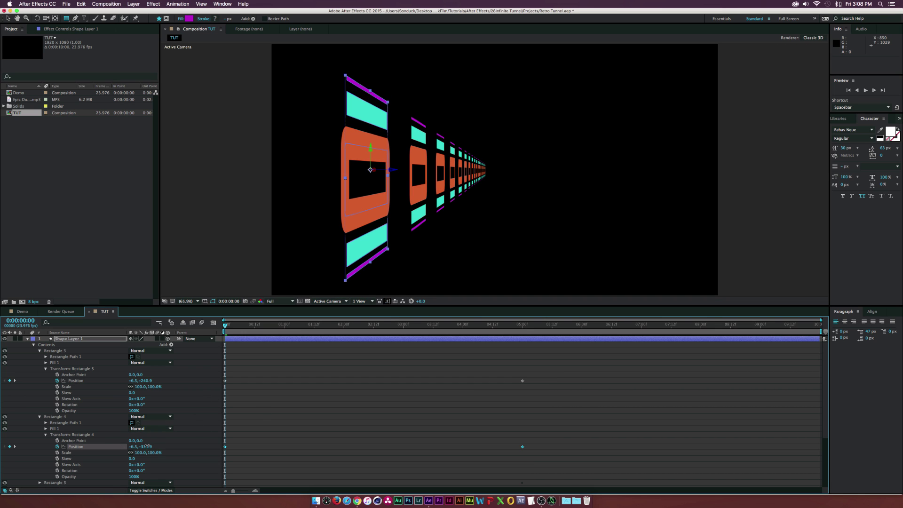
{"action": "left_click_drag", "start_coordinate": [149, 445], "coordinate": [149, 446]}
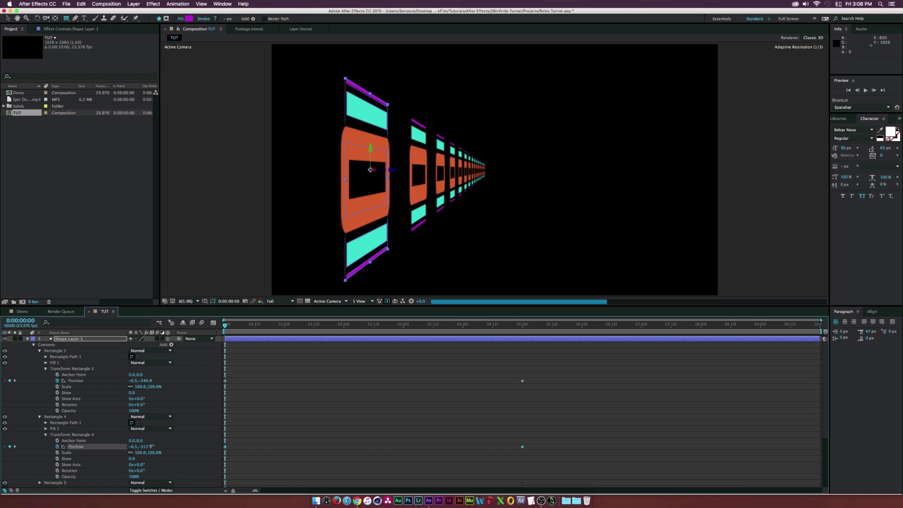
{"action": "key", "text": "space"}
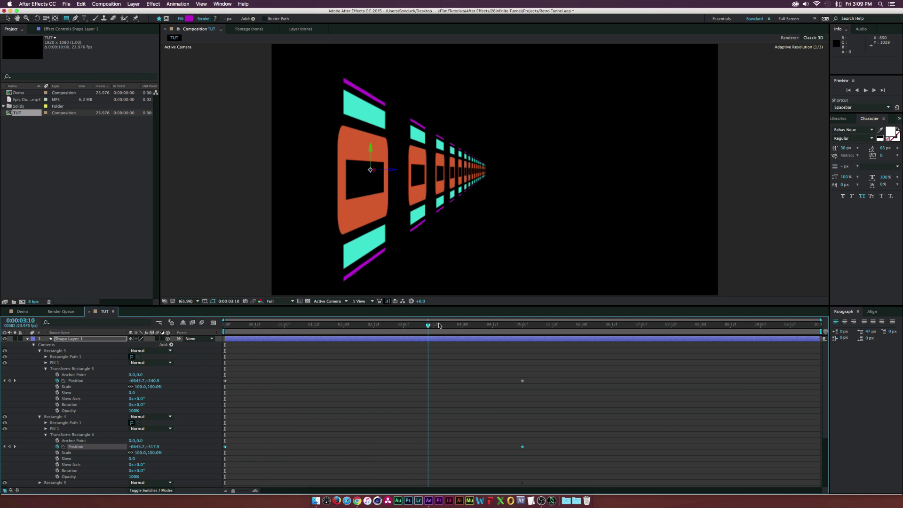
Collapse the contents and transform groups of Shape Layer 1 and duplicate the layer
{"action": "left_click", "coordinate": [34, 346]}
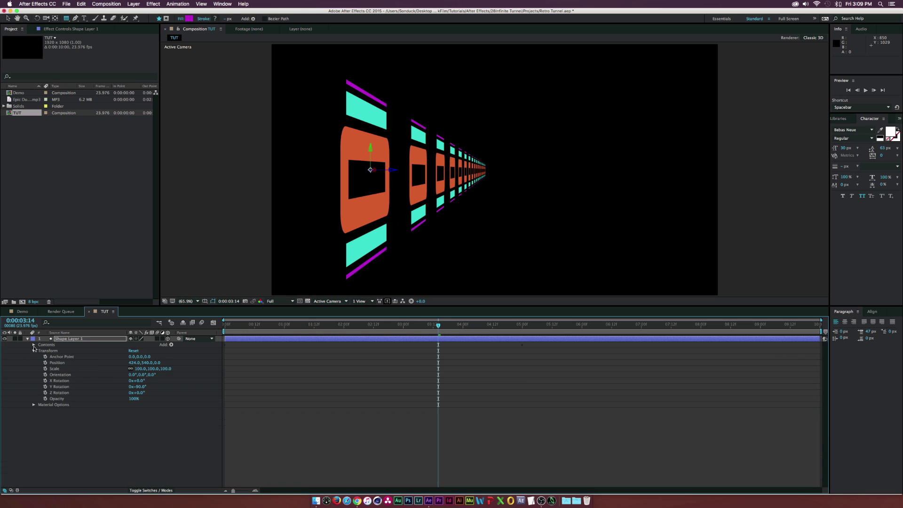
{"action": "left_click", "coordinate": [34, 351]}
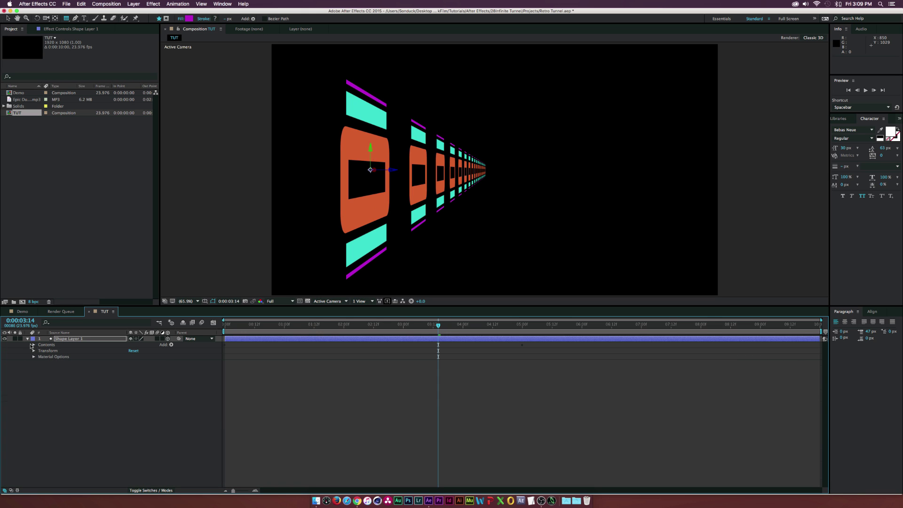
{"action": "left_click", "coordinate": [71, 338]}
{"action": "key", "text": "super+d"}
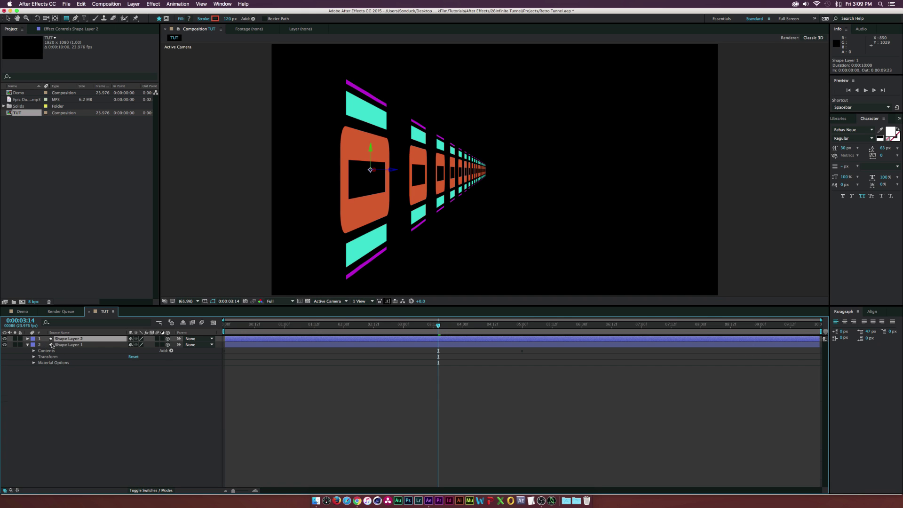
Rename the original Shape Layer 1 to Left and select the duplicated layer above it
{"action": "left_click", "coordinate": [79, 347]}
{"action": "key", "text": "Return"}
{"action": "type", "text": "Left"}
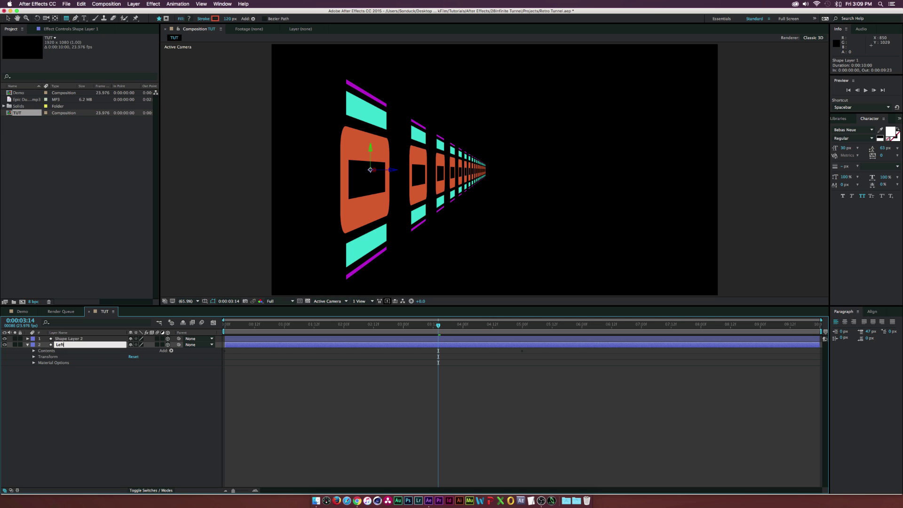
{"action": "key", "text": "Return"}
{"action": "left_click", "coordinate": [73, 339]}
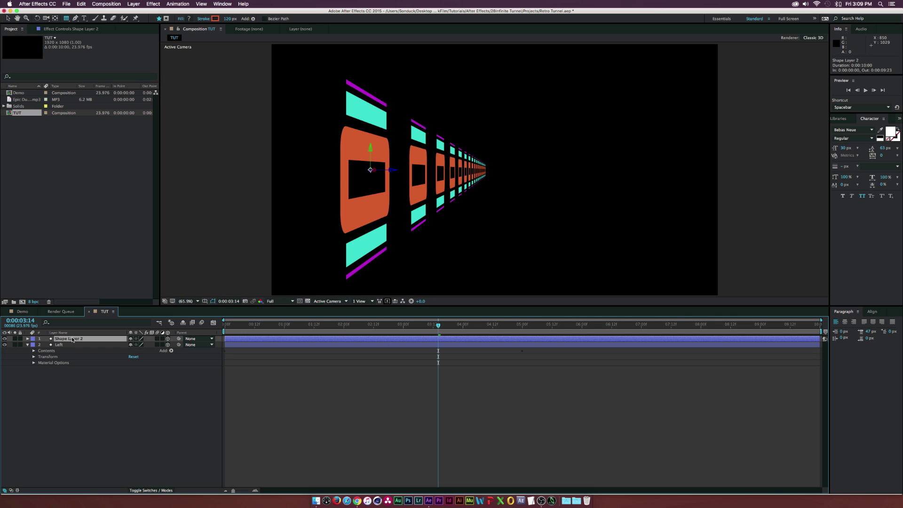
Return to the composition's first frame and rename the duplicated Shape Layer 2 to Right
{"action": "key", "text": "Home"}
{"action": "key", "text": "Return"}
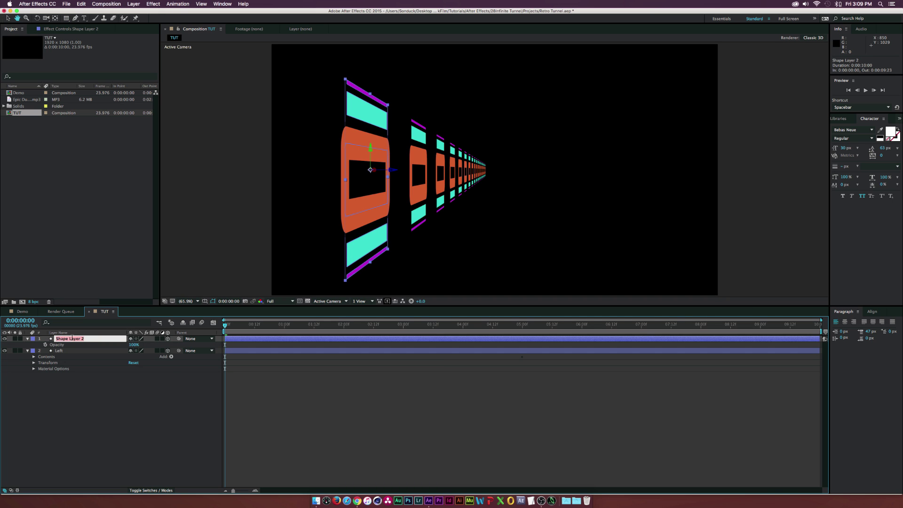
{"action": "type", "text": "Right"}
{"action": "key", "text": "Return"}
Move the Right layer to the opposite side with an X position of 1564, and scrub the first frames to check both walls
{"action": "key", "text": "r"}
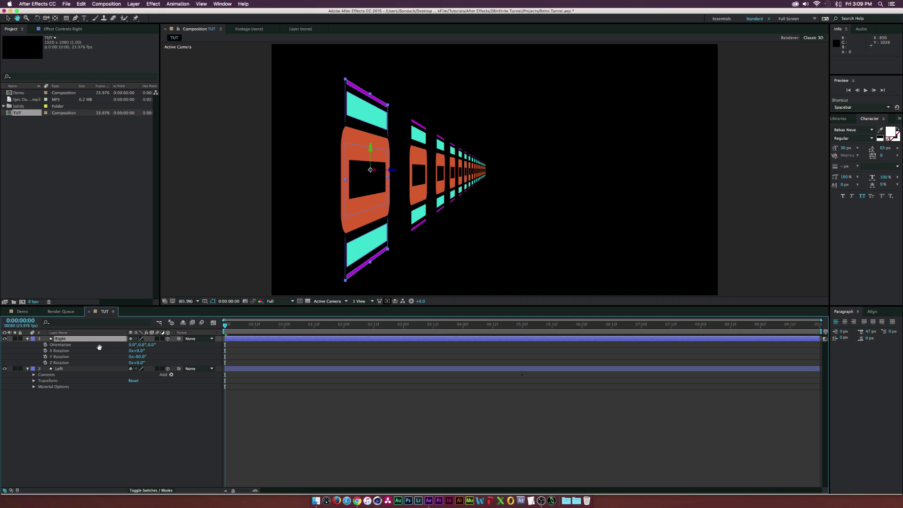
{"action": "key", "text": "p"}
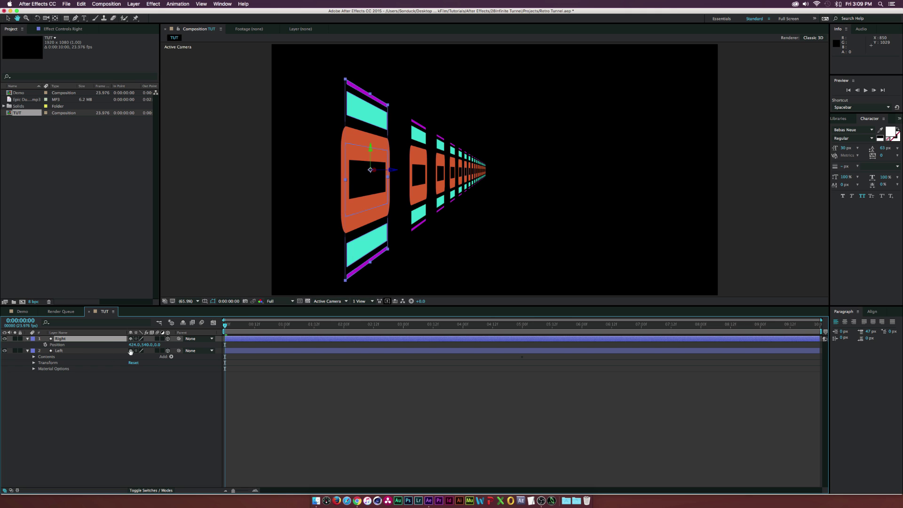
{"action": "left_click", "coordinate": [134, 345]}
{"action": "type", "text": "594"}
{"action": "key", "text": "Return"}
{"action": "left_click_drag", "start_coordinate": [141, 345], "coordinate": [175, 346]}
{"action": "left_click_drag", "start_coordinate": [225, 324], "coordinate": [264, 325]}
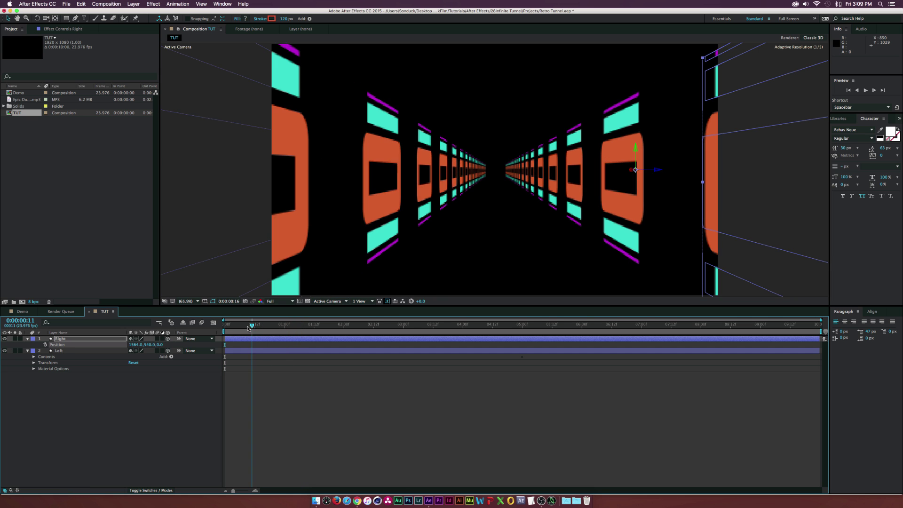
{"action": "left_click", "coordinate": [245, 325]}
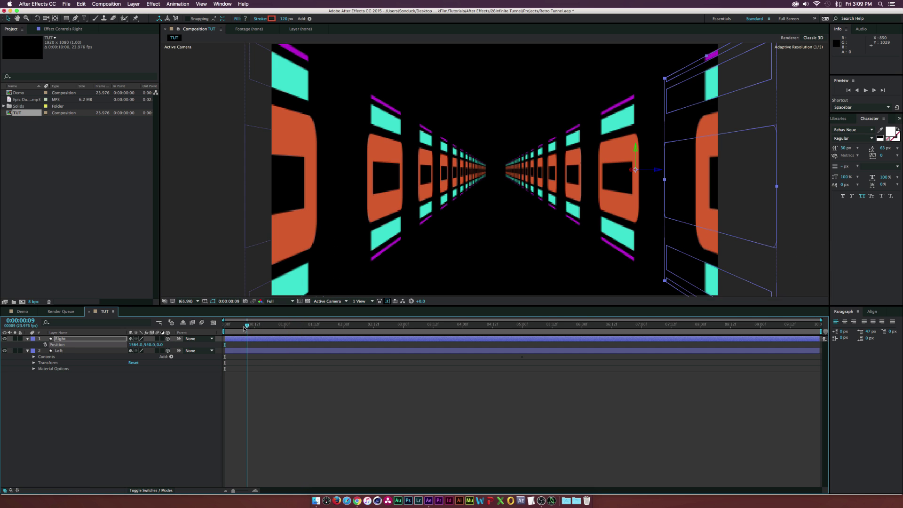
Duplicate the Right layer and rename the copy Bottom
{"action": "left_click", "coordinate": [62, 340]}
{"action": "key", "text": "super+d"}
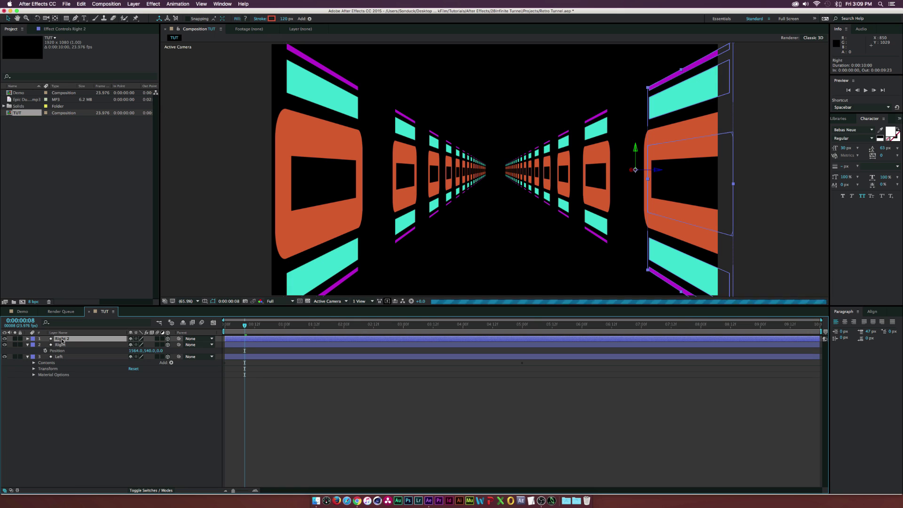
{"action": "key", "text": "Return"}
{"action": "type", "text": "Bottom"}
{"action": "key", "text": "Return"}
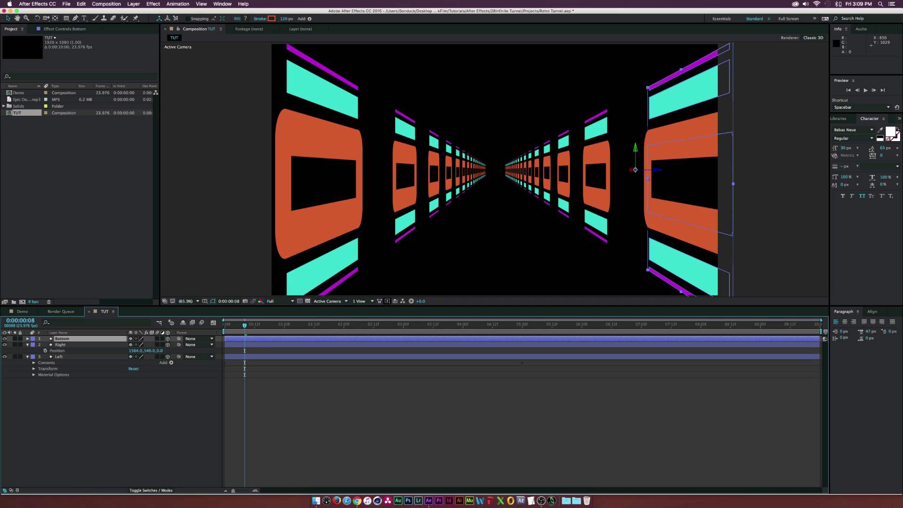
Lay the Bottom layer flat by setting its Z orientation to 90°
{"action": "key", "text": "r"}
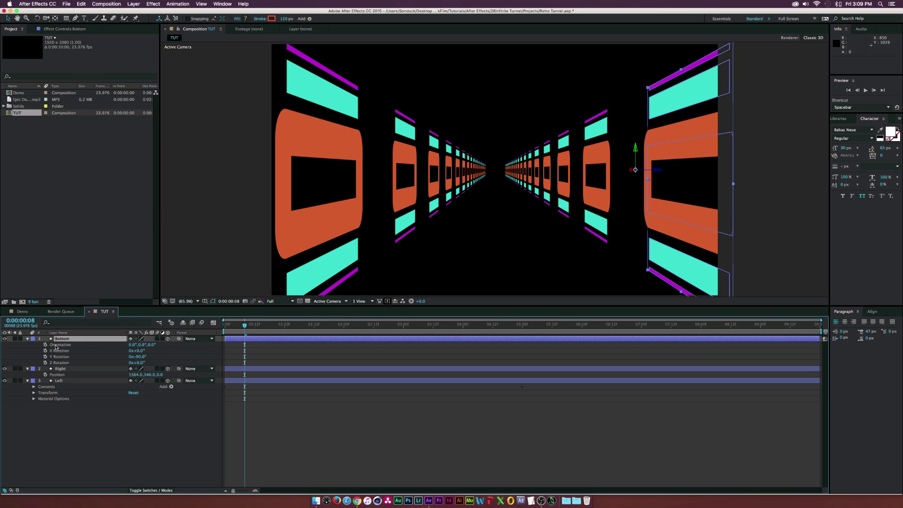
{"action": "left_click_drag", "start_coordinate": [150, 344], "coordinate": [160, 346]}
{"action": "left_click", "coordinate": [154, 345]}
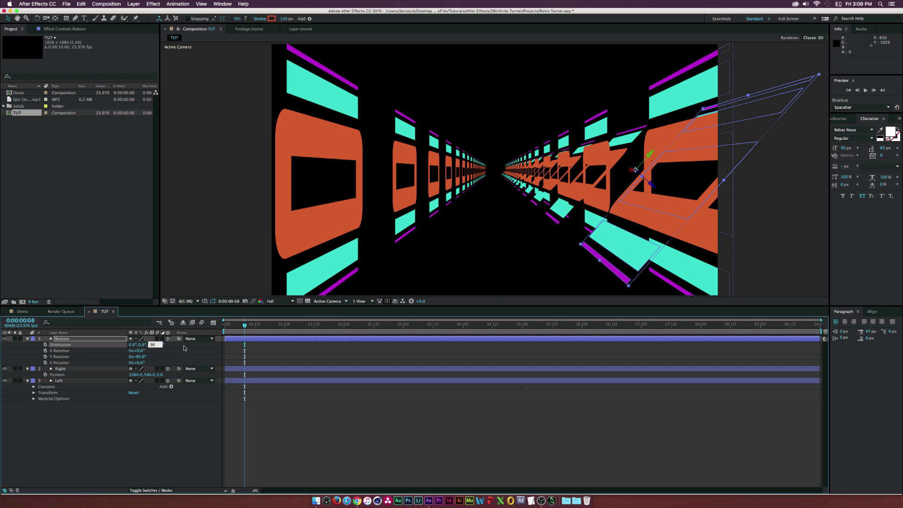
{"action": "key", "text": "Return"}
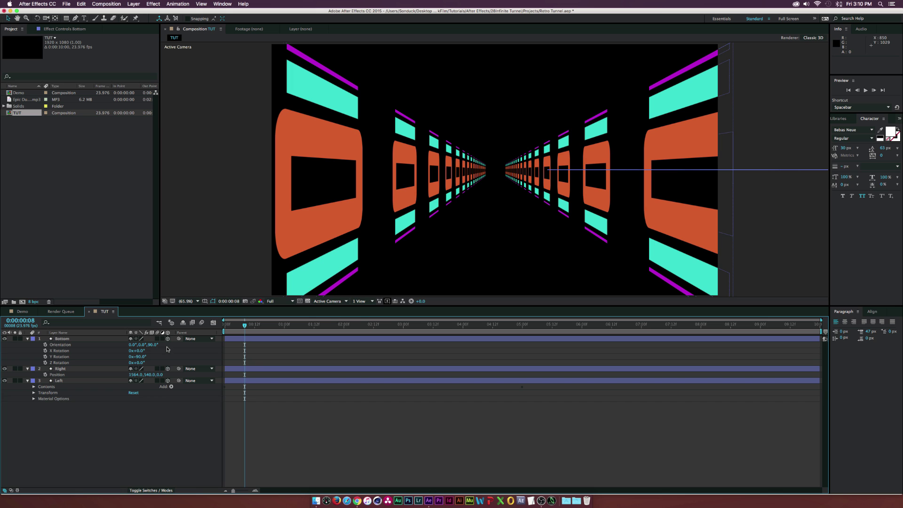
{"action": "left_click", "coordinate": [86, 338]}
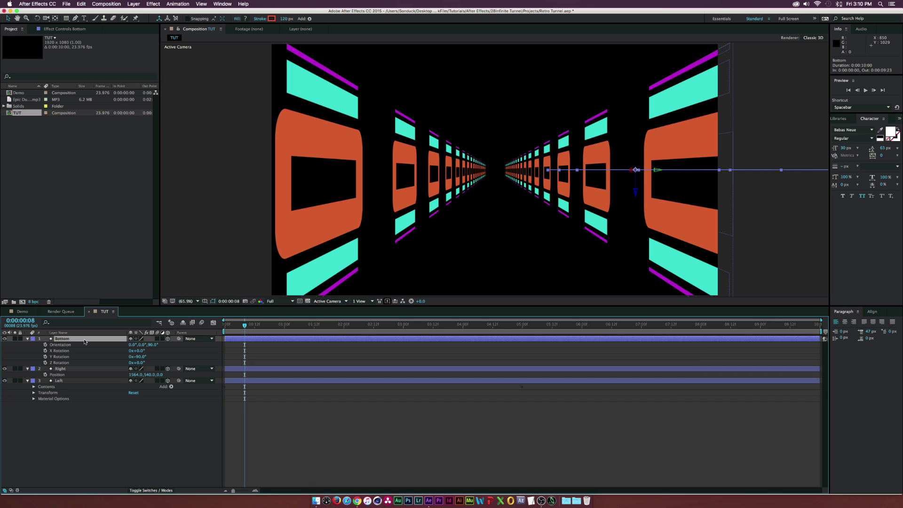
Position the Bottom layer as the tunnel floor at X 1024, Y 814, and advance three frames to check it
{"action": "key", "text": "p"}
{"action": "left_click_drag", "start_coordinate": [150, 346], "coordinate": [278, 354]}
{"action": "left_click_drag", "start_coordinate": [138, 348], "coordinate": [119, 345]}
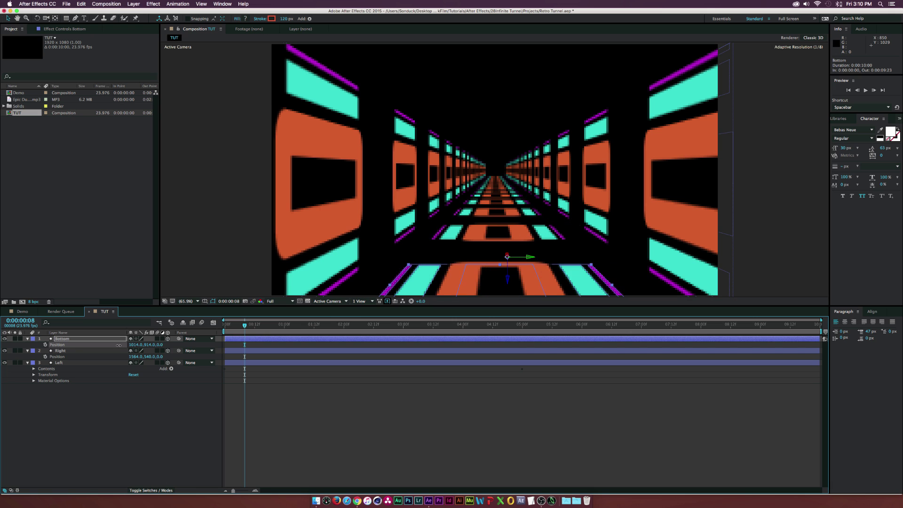
{"action": "key", "text": "Page_Down"}
{"action": "key", "text": "Page_Down"}
{"action": "key", "text": "Page_Down"}
Duplicate the Bottom layer and raise the copy to a Y position of 204 as the ceiling, checking the tunnel at 0:00:02:11
{"action": "left_click", "coordinate": [72, 340]}
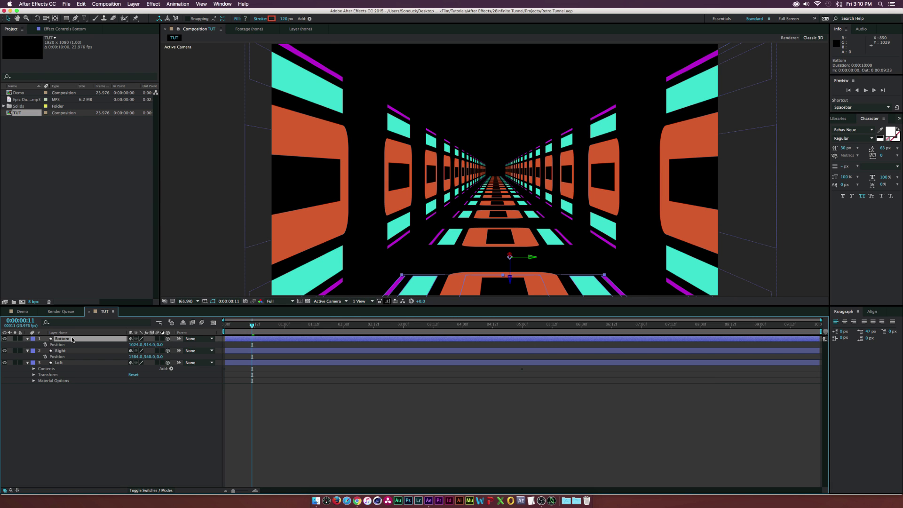
{"action": "key", "text": "super+d"}
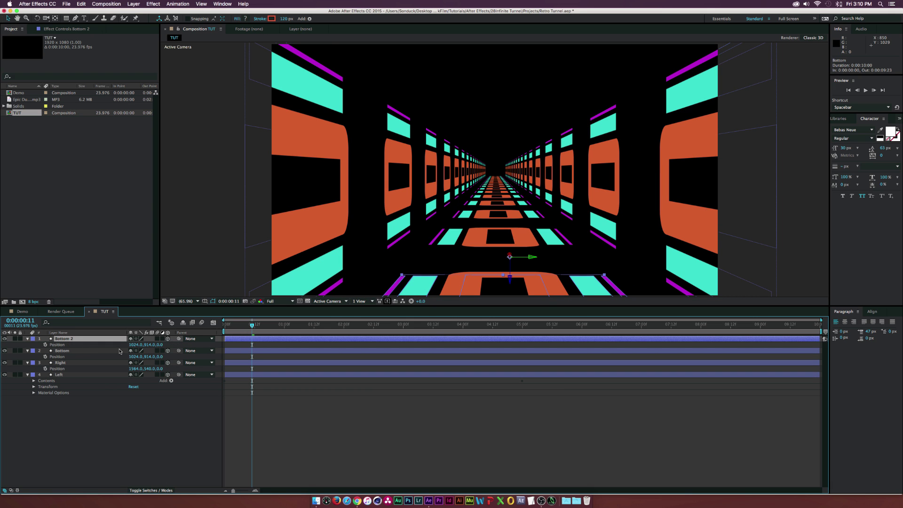
{"action": "left_click_drag", "start_coordinate": [153, 347], "coordinate": [127, 345]}
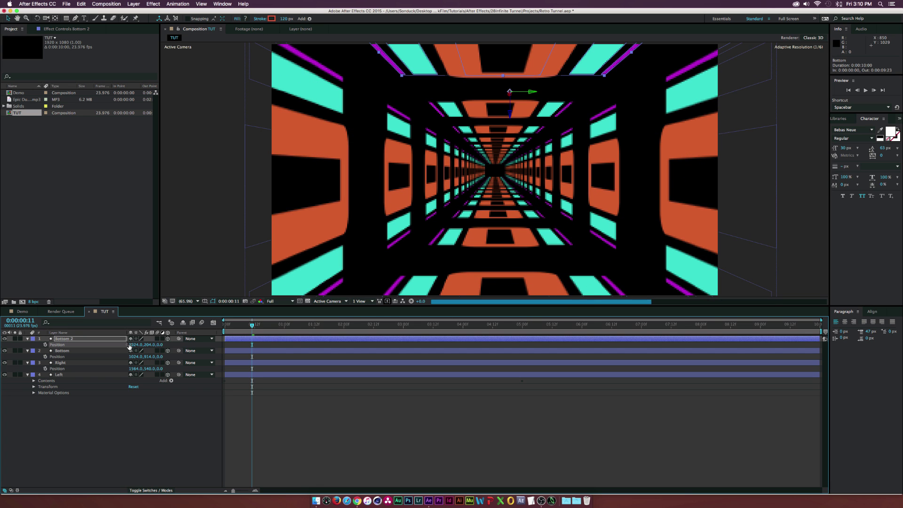
{"action": "left_click", "coordinate": [371, 325]}
{"action": "left_click", "coordinate": [170, 420]}
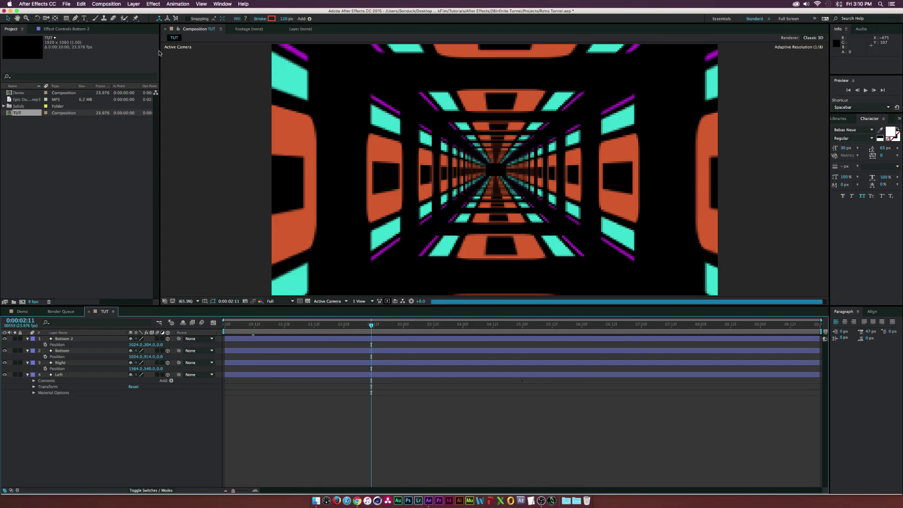
Add an adjustment layer above the tunnel walls and apply the Glow effect to it
{"action": "left_click", "coordinate": [135, 4]}
{"action": "mouse_move", "coordinate": [141, 12]}
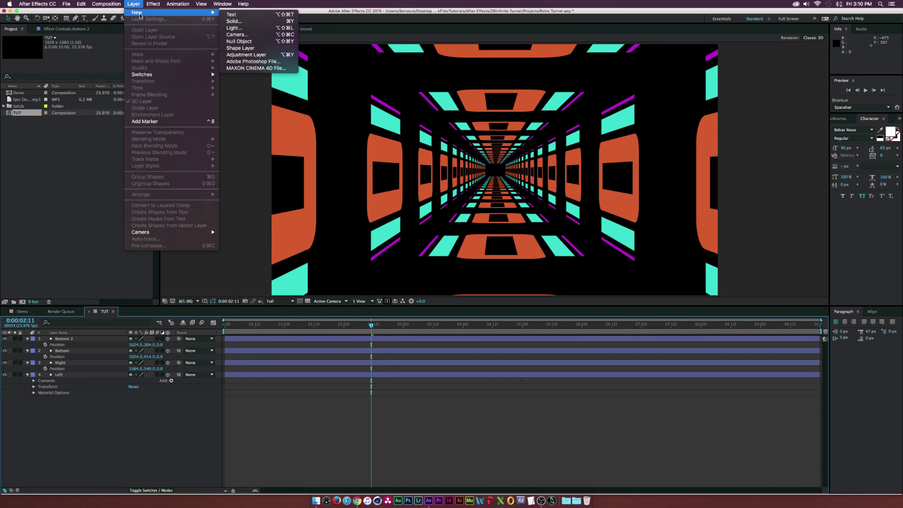
{"action": "left_click", "coordinate": [246, 55]}
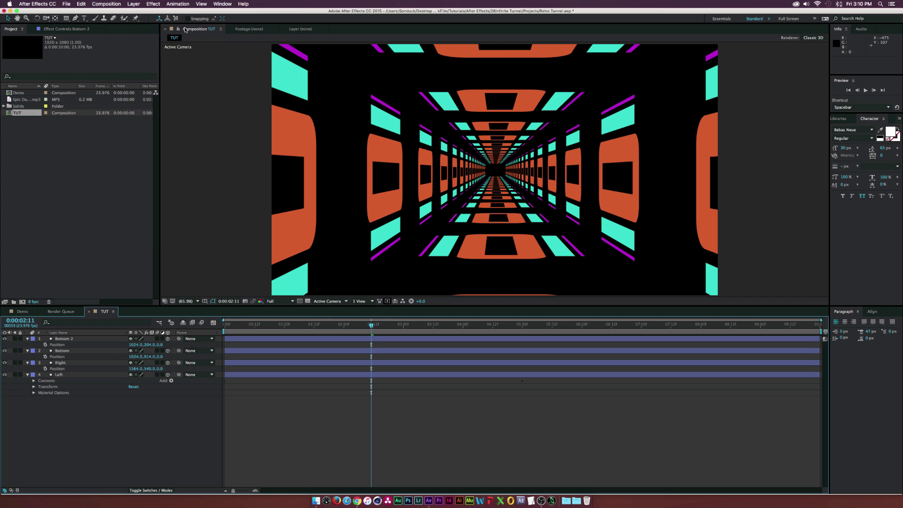
{"action": "left_click", "coordinate": [154, 4]}
{"action": "mouse_move", "coordinate": [161, 152]}
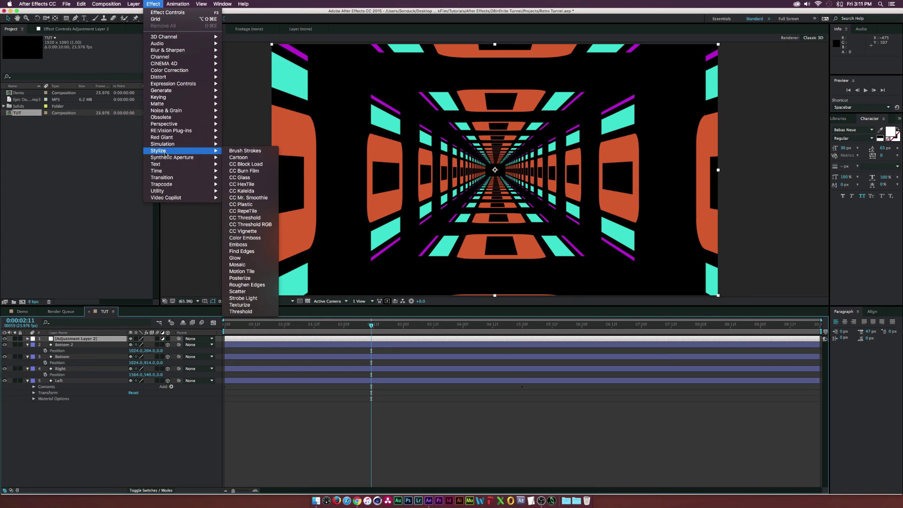
{"action": "left_click", "coordinate": [237, 262]}
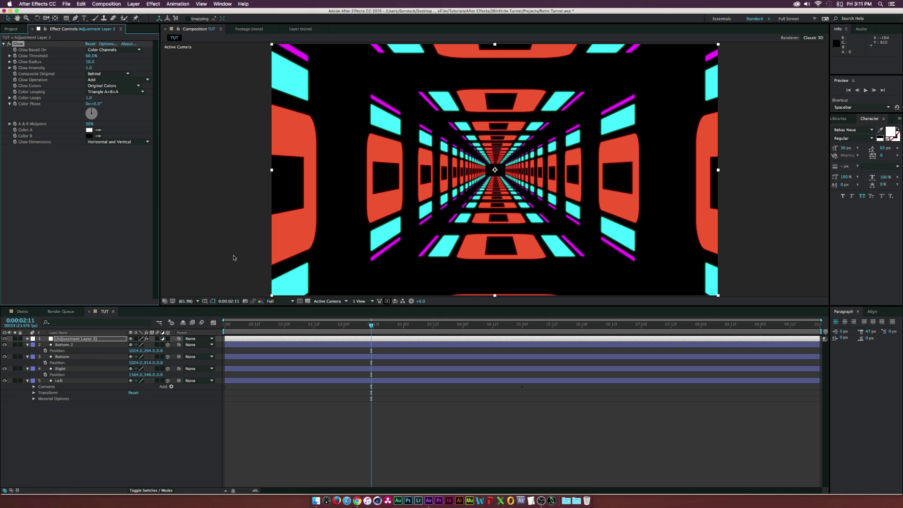
Set the Glow threshold to 50% and its radius to 60, and scrub to 0:00:04:23 to check the look
{"action": "left_click", "coordinate": [103, 313]}
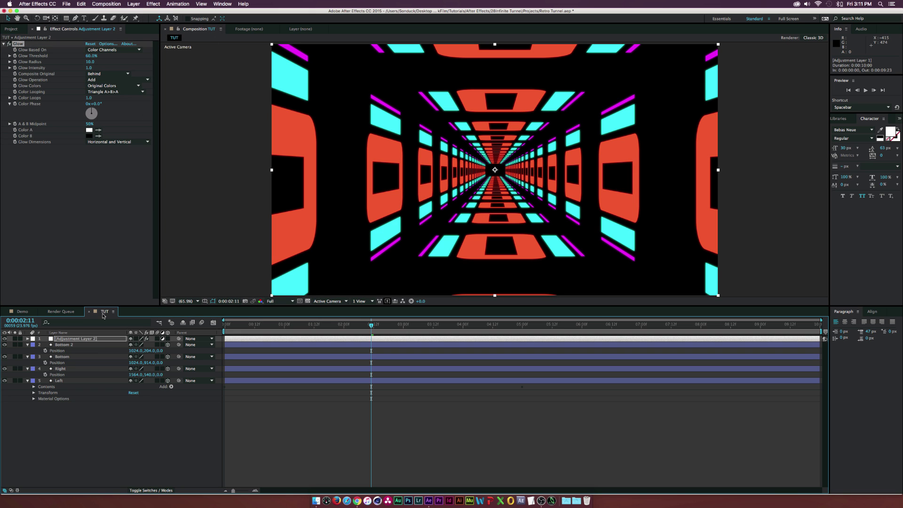
{"action": "left_click", "coordinate": [90, 56]}
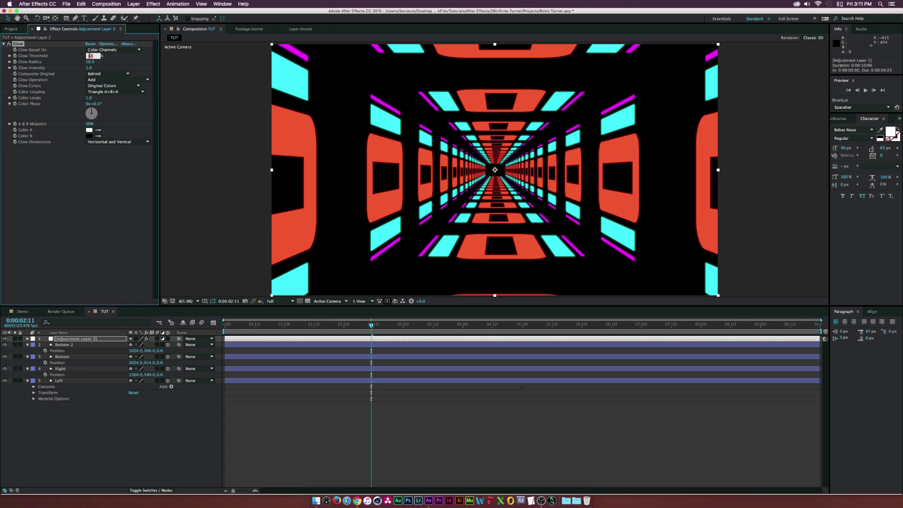
{"action": "type", "text": "50"}
{"action": "key", "text": "Tab"}
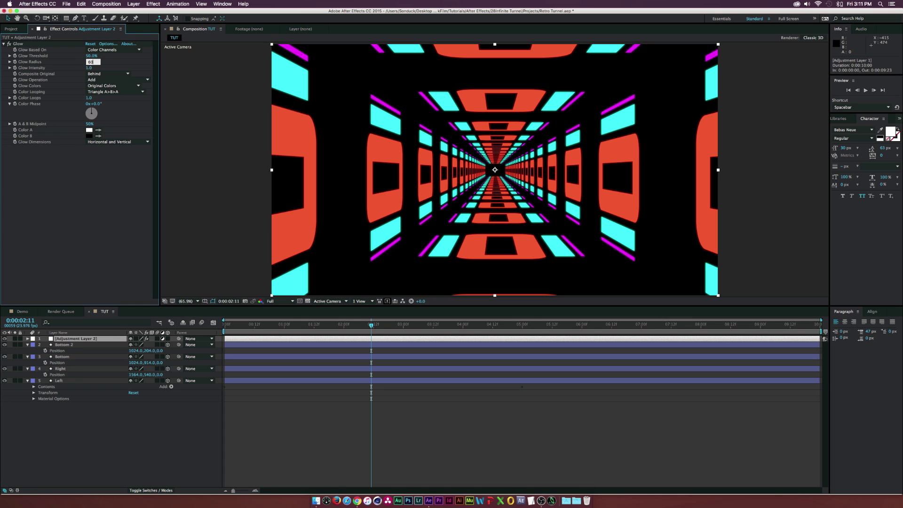
{"action": "key", "text": "Return"}
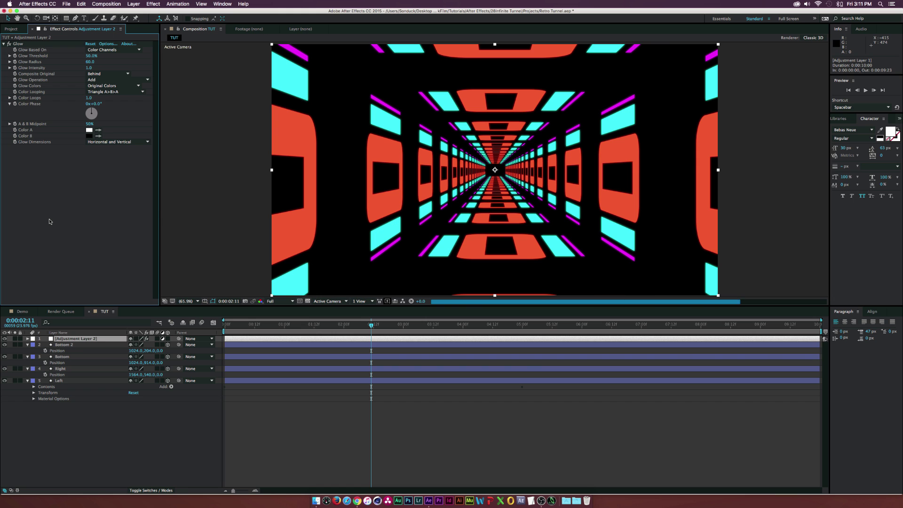
{"action": "left_click_drag", "start_coordinate": [309, 326], "coordinate": [520, 326]}
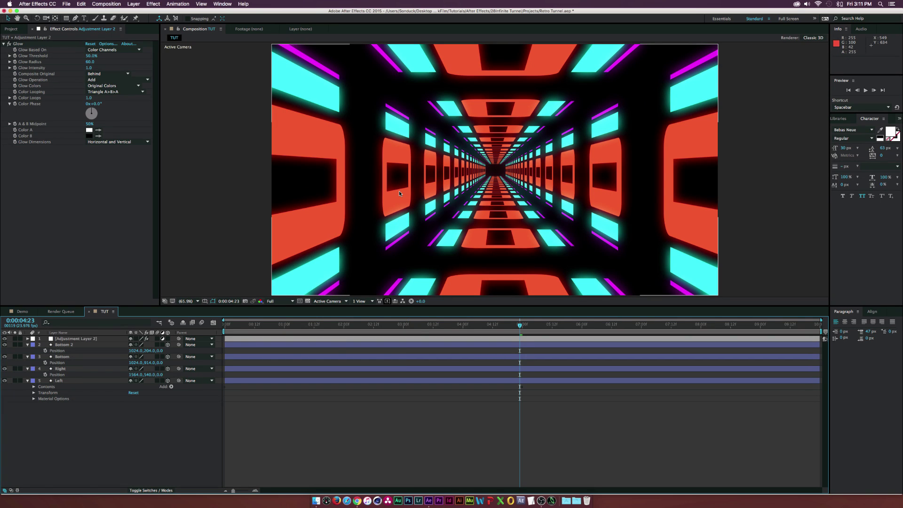
Select the end position keyframes of all four walls and, at 0:00:05:00, set their X value to -11044.5
{"action": "key", "text": "u"}
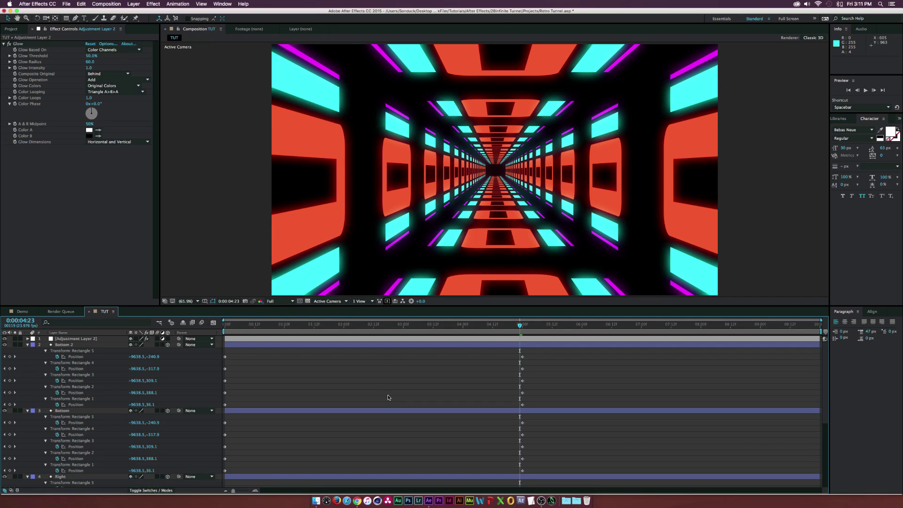
{"action": "scroll", "coordinate": [451, 390], "scroll_direction": "down", "scroll_amount": 5}
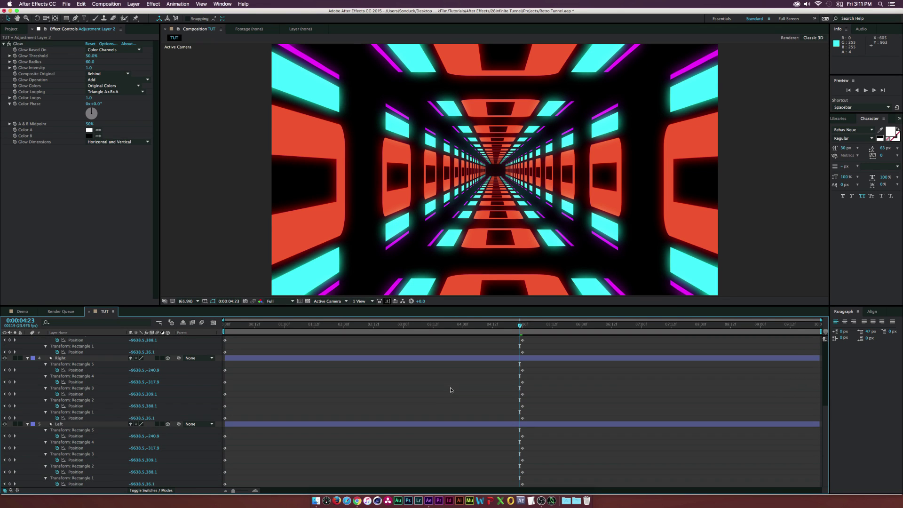
{"action": "left_click_drag", "start_coordinate": [508, 490], "coordinate": [516, 359]}
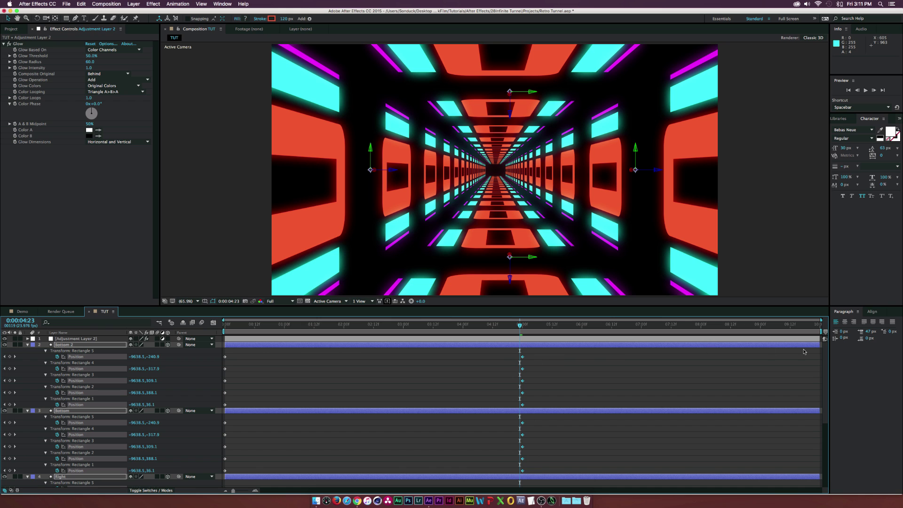
{"action": "left_click_drag", "start_coordinate": [521, 325], "coordinate": [523, 324]}
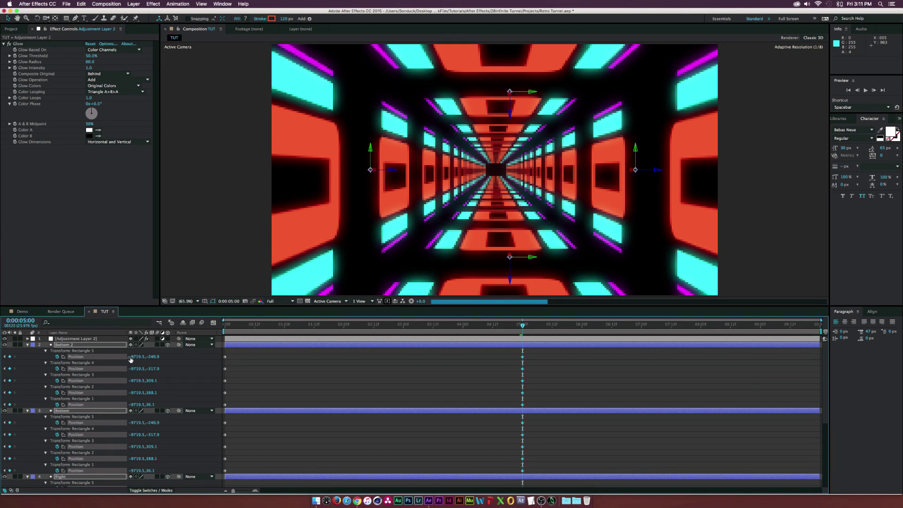
{"action": "left_click_drag", "start_coordinate": [131, 358], "coordinate": [39, 364]}
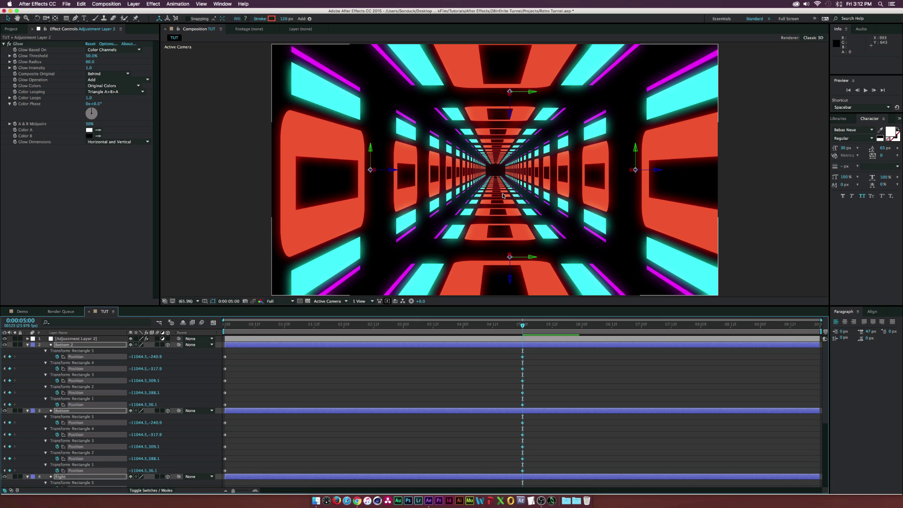
Check the end keyframes of the lower layers, deselect everything and collapse all the layers' keyframed properties
{"action": "scroll", "coordinate": [487, 402], "scroll_direction": "down", "scroll_amount": 5}
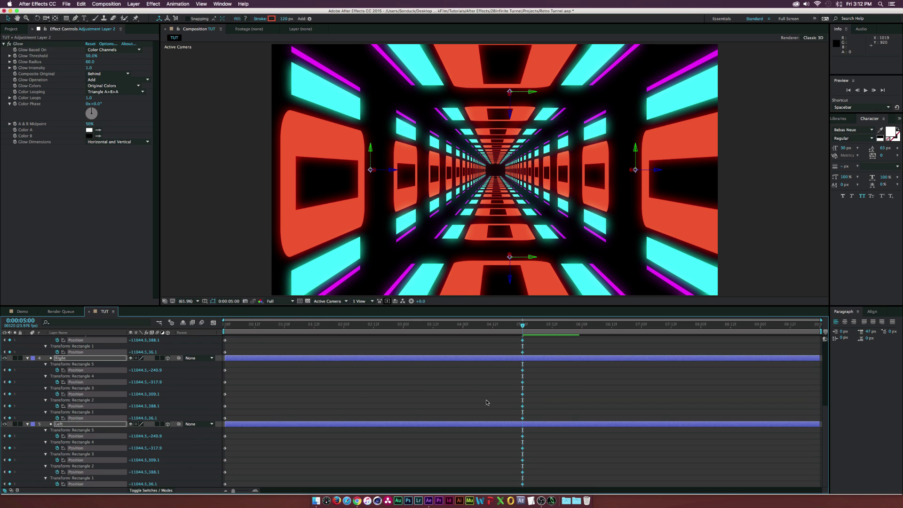
{"action": "scroll", "coordinate": [480, 399], "scroll_direction": "down", "scroll_amount": 2}
{"action": "scroll", "coordinate": [458, 395], "scroll_direction": "up", "scroll_amount": 1}
{"action": "key", "text": "F2"}
{"action": "key", "text": "u"}
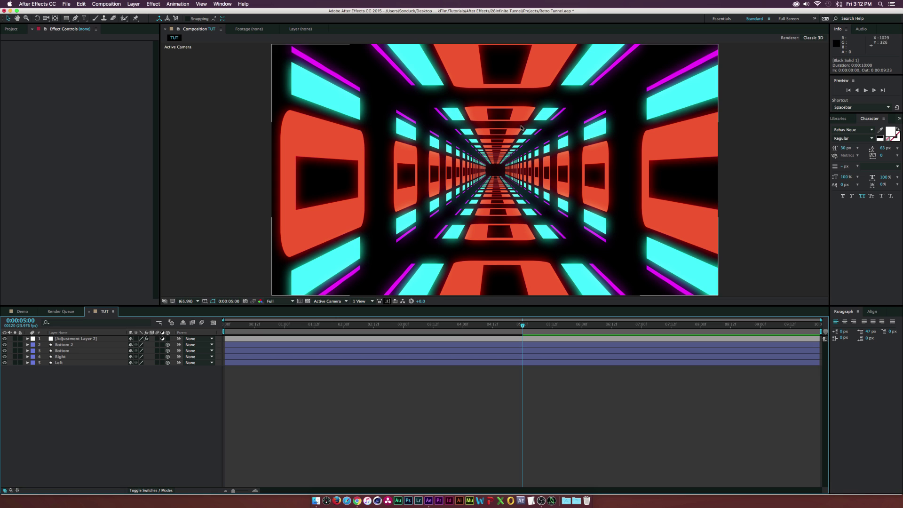
Look at the Epic Dubstep.mp3 audio layer in the Demo composition, and return to the TUT composition
{"action": "left_click", "coordinate": [23, 311]}
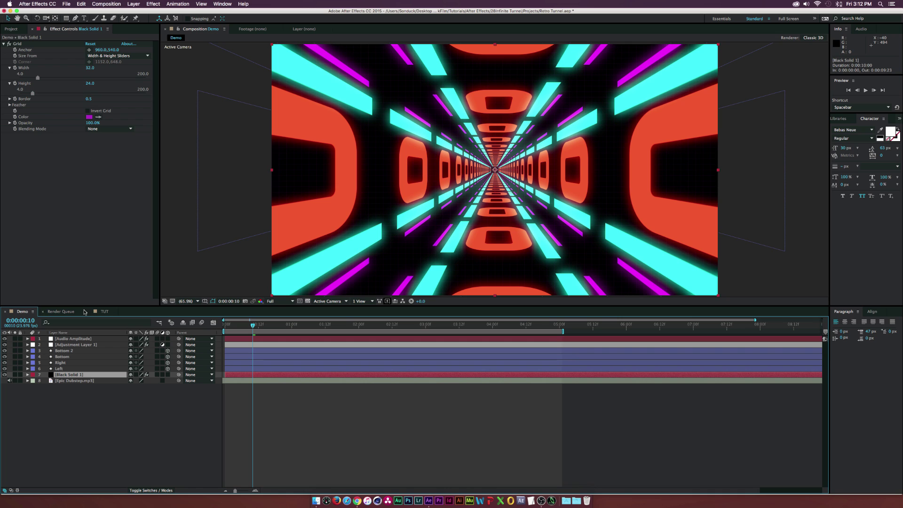
{"action": "left_click", "coordinate": [76, 380]}
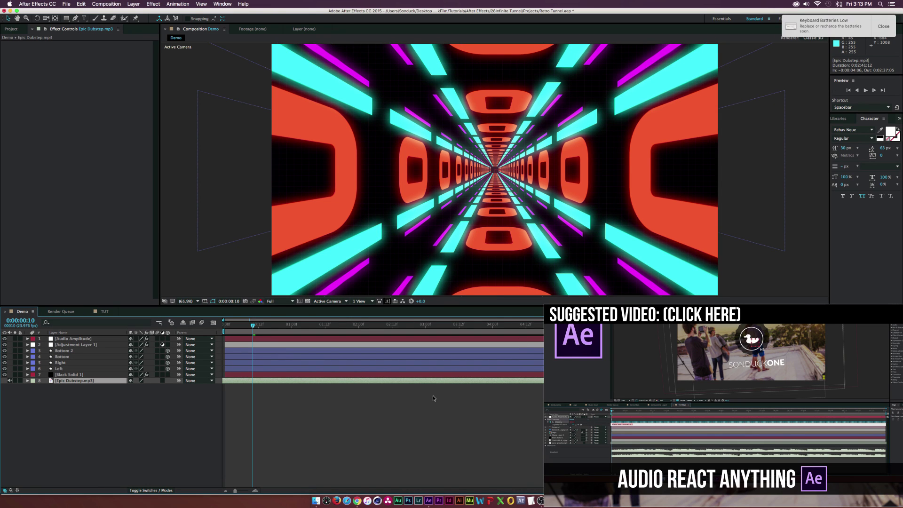
{"action": "left_click", "coordinate": [104, 311]}
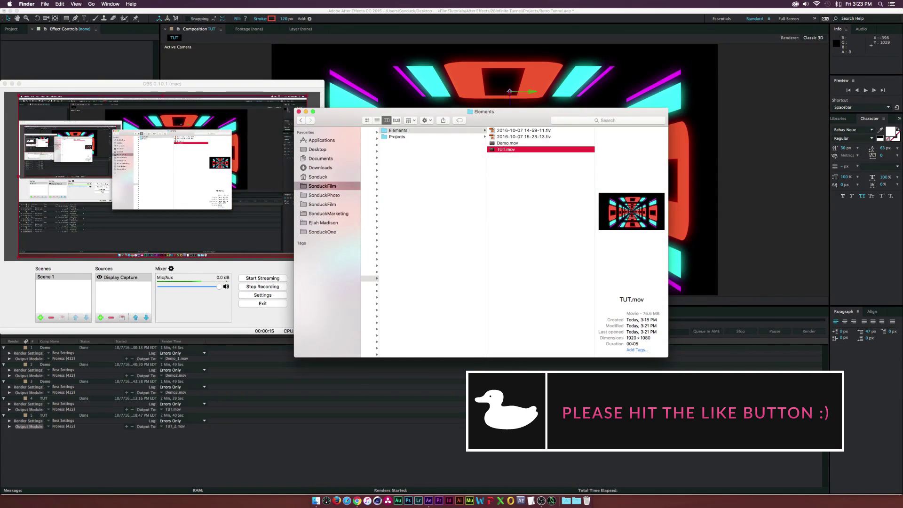
Preview the rendered TUT.mov from the Elements folder in Finder
{"action": "key", "text": "space"}
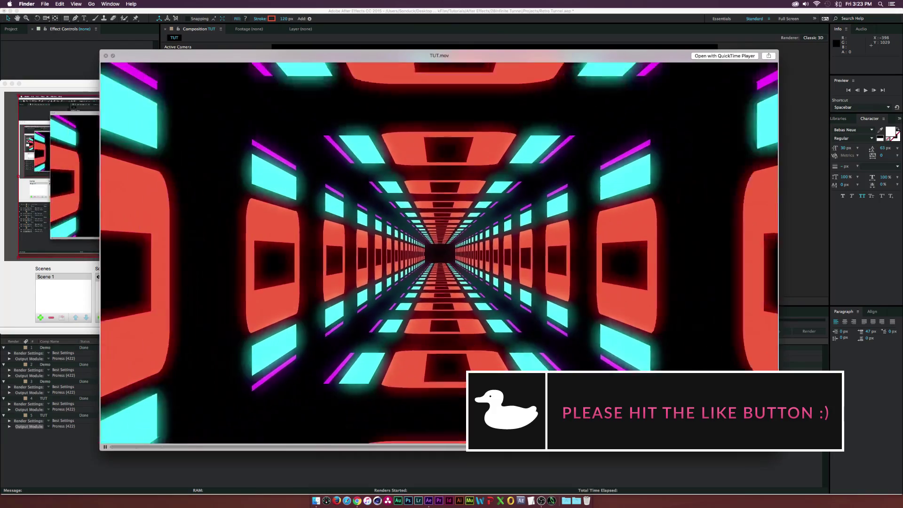